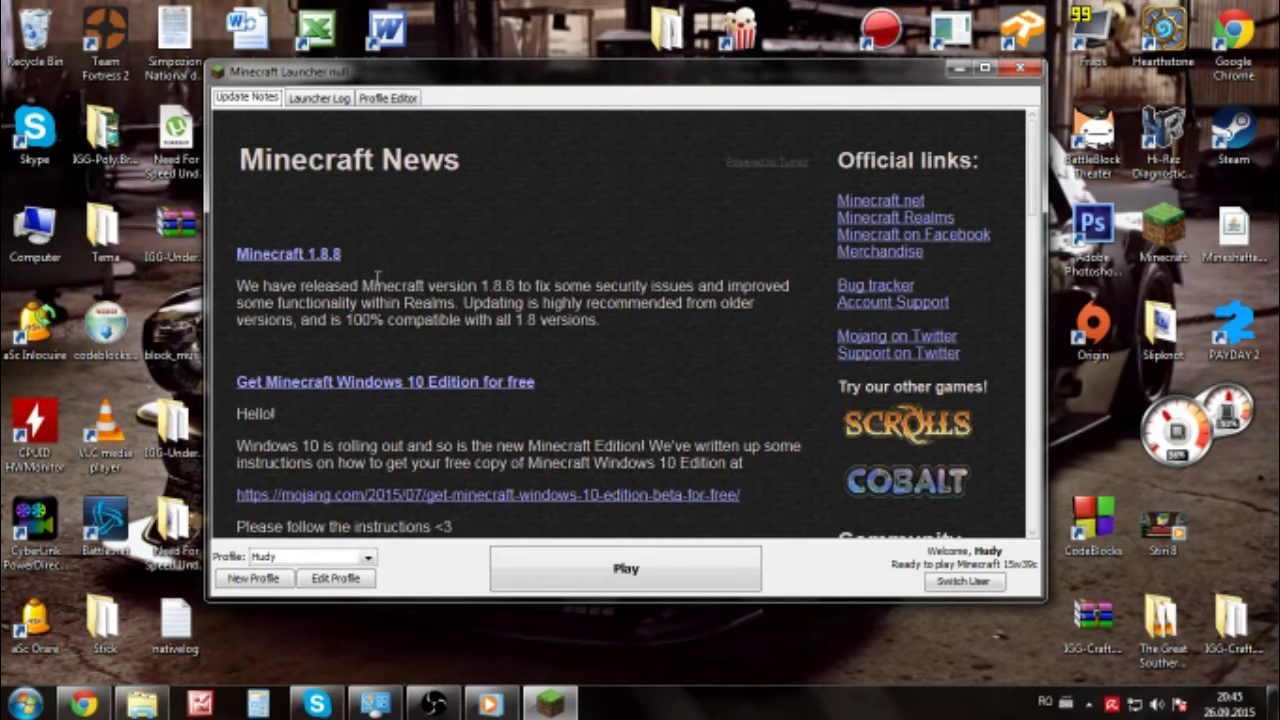
Open the current profile for editing and disallow old "Beta" versions and experimental development versions ("snapshots")
{"action": "left_click", "coordinate": [327, 583]}
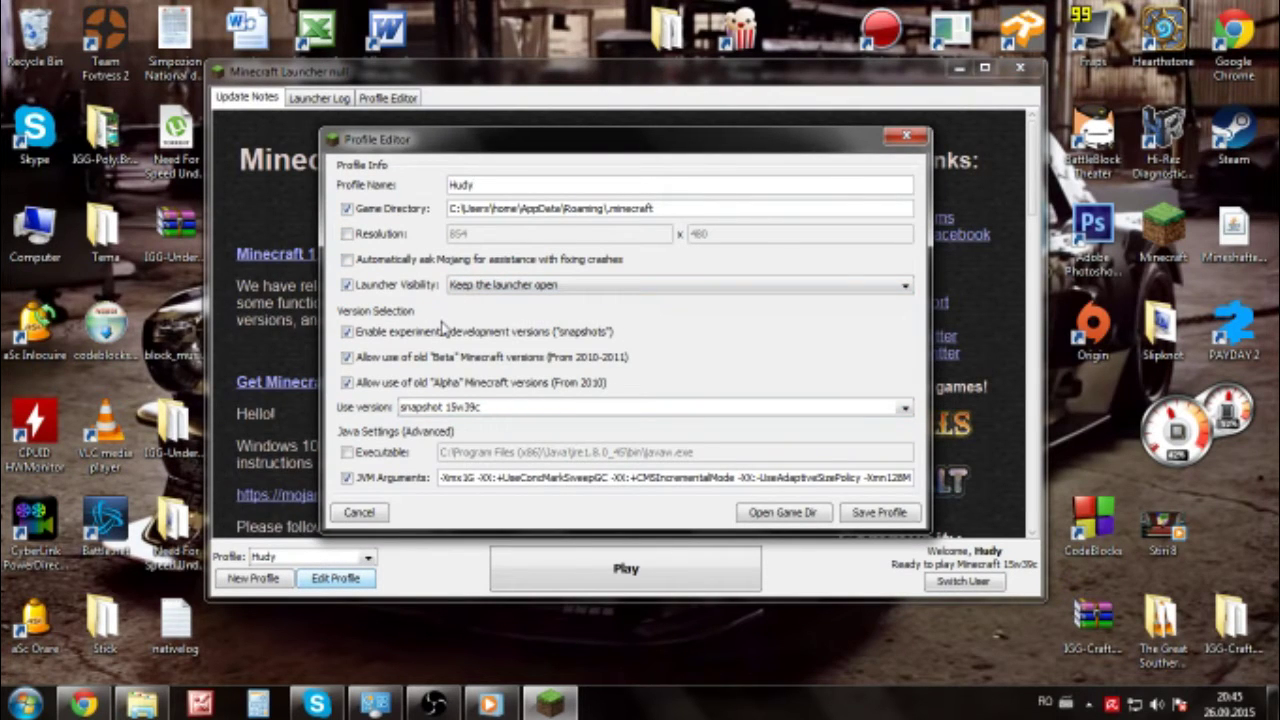
{"action": "left_click", "coordinate": [347, 357]}
{"action": "left_click", "coordinate": [347, 331]}
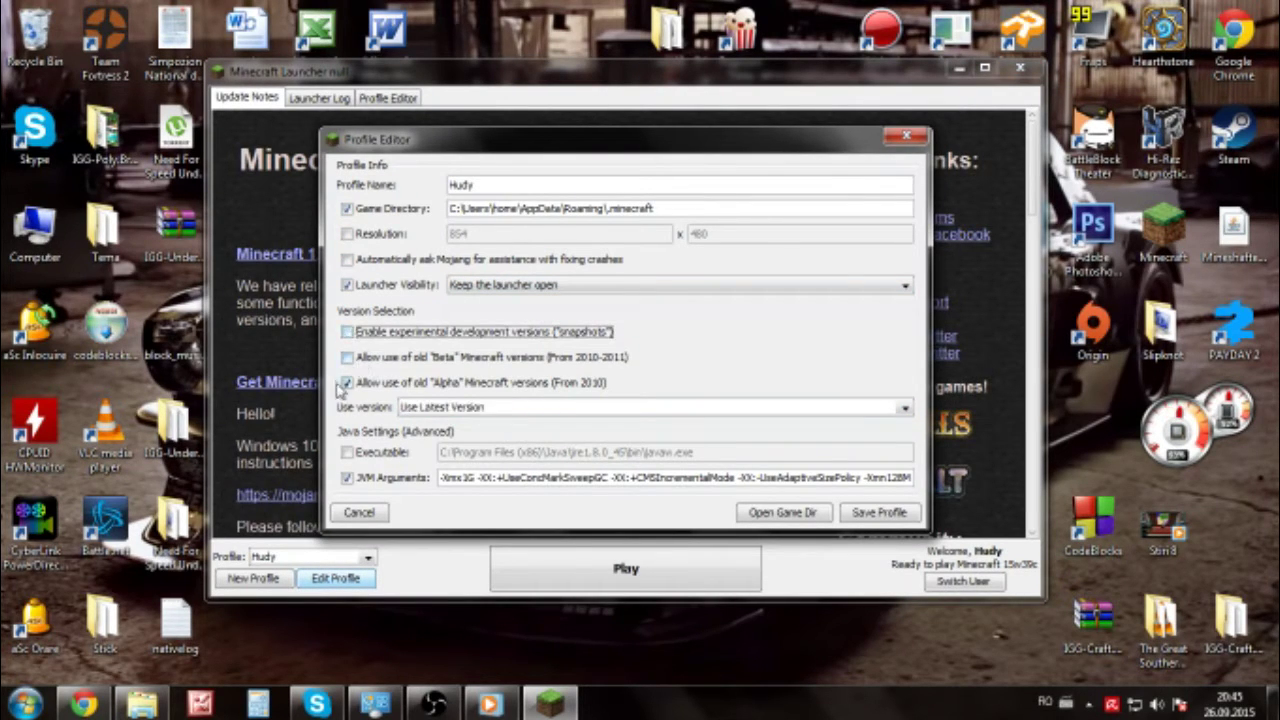
Examine the versions offered for the profile with only old "Alpha" versions allowed, leaving the selection at Use Latest Version
{"action": "left_click", "coordinate": [432, 408]}
{"action": "scroll", "coordinate": [538, 510], "scroll_direction": "down", "scroll_amount": 5}
{"action": "scroll", "coordinate": [538, 510], "scroll_direction": "down", "scroll_amount": 10}
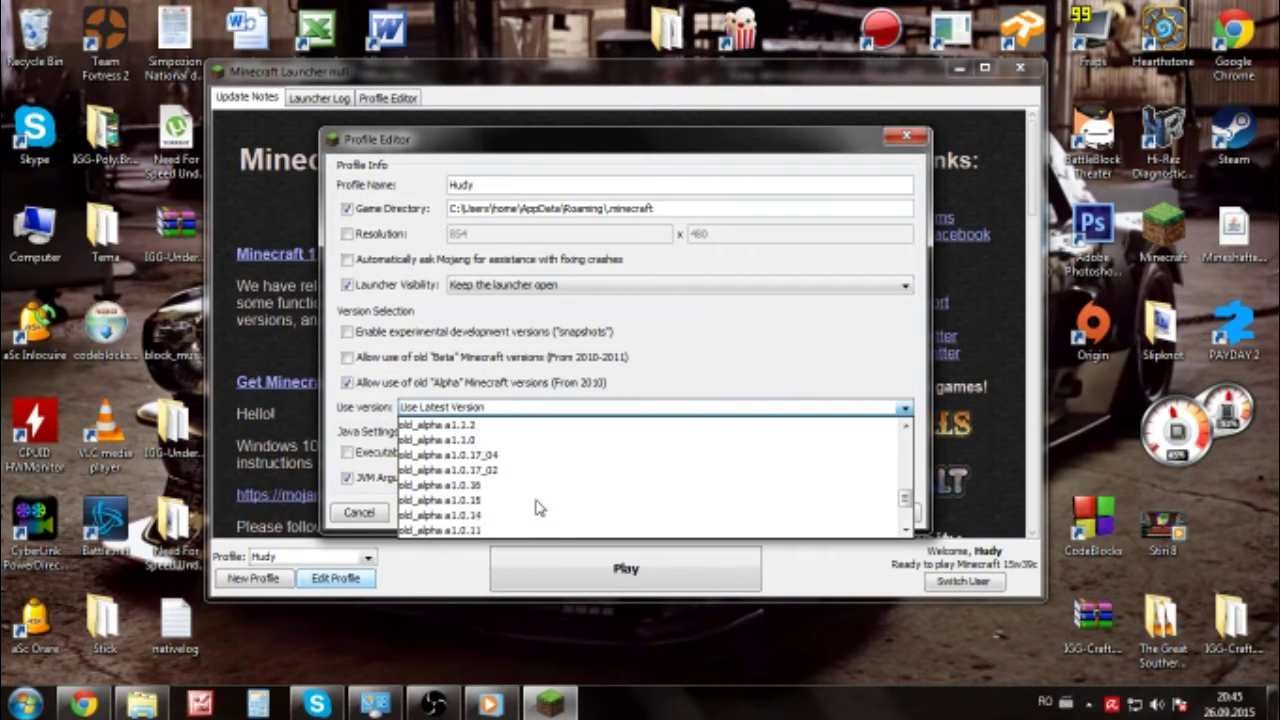
{"action": "scroll", "coordinate": [540, 470], "scroll_direction": "up", "scroll_amount": 15}
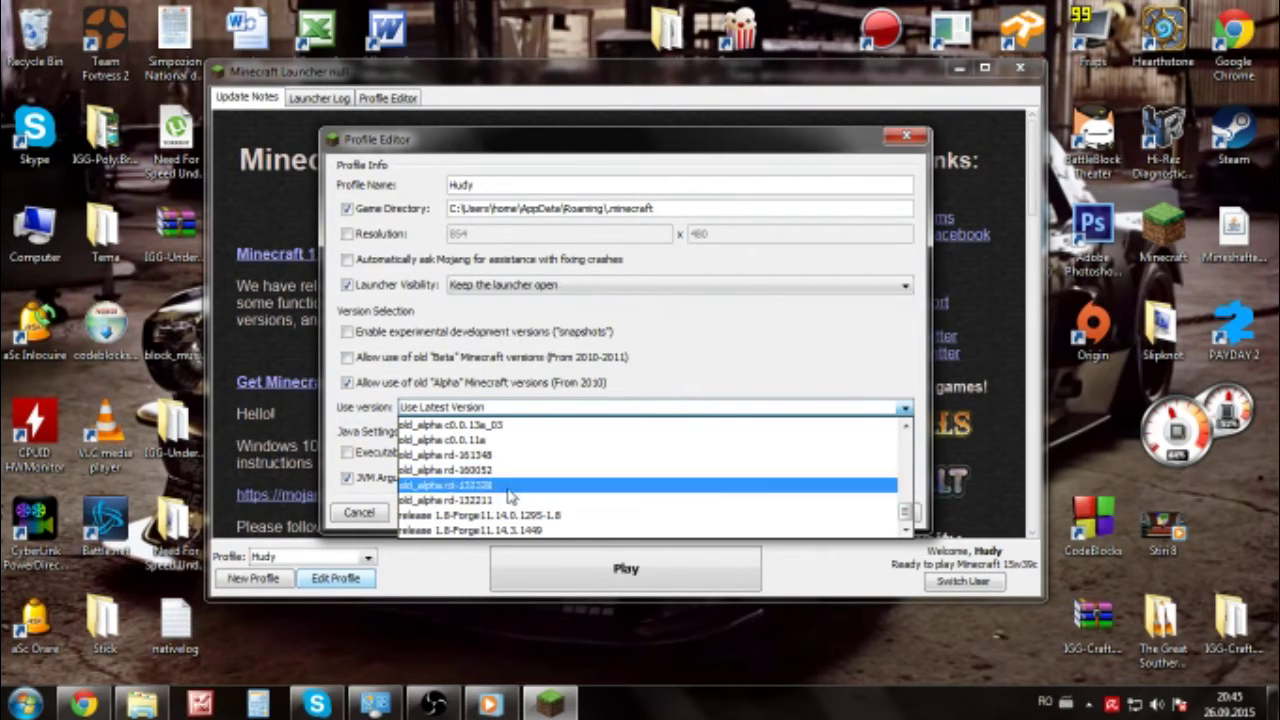
{"action": "left_click", "coordinate": [546, 372]}
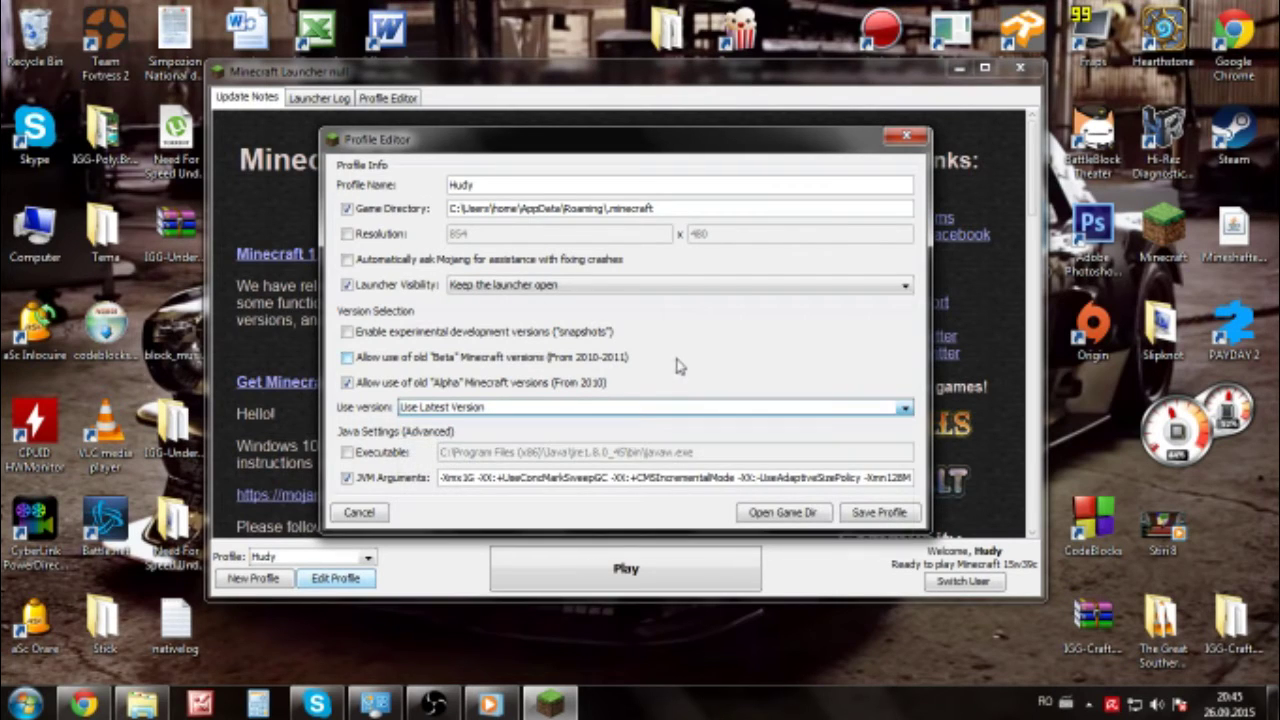
Enable experimental development versions ("snapshots") for the profile and accept the development builds warning
{"action": "left_click", "coordinate": [348, 333]}
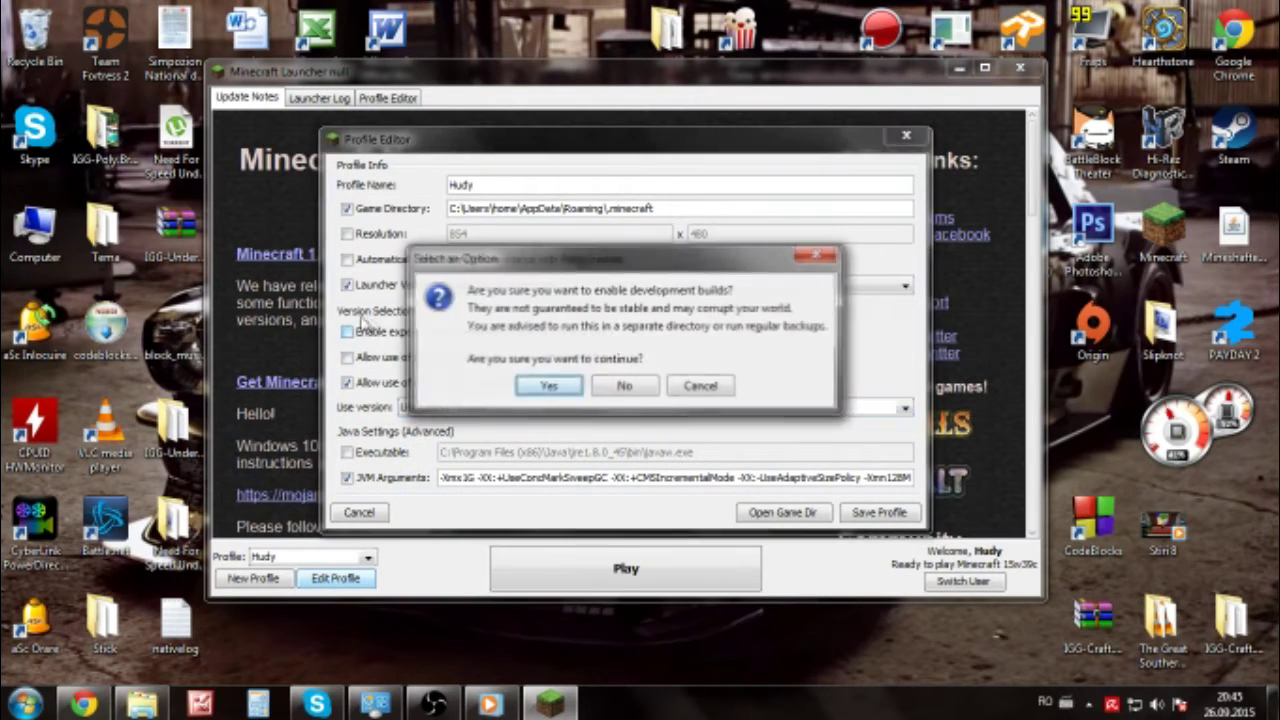
{"action": "left_click", "coordinate": [528, 390]}
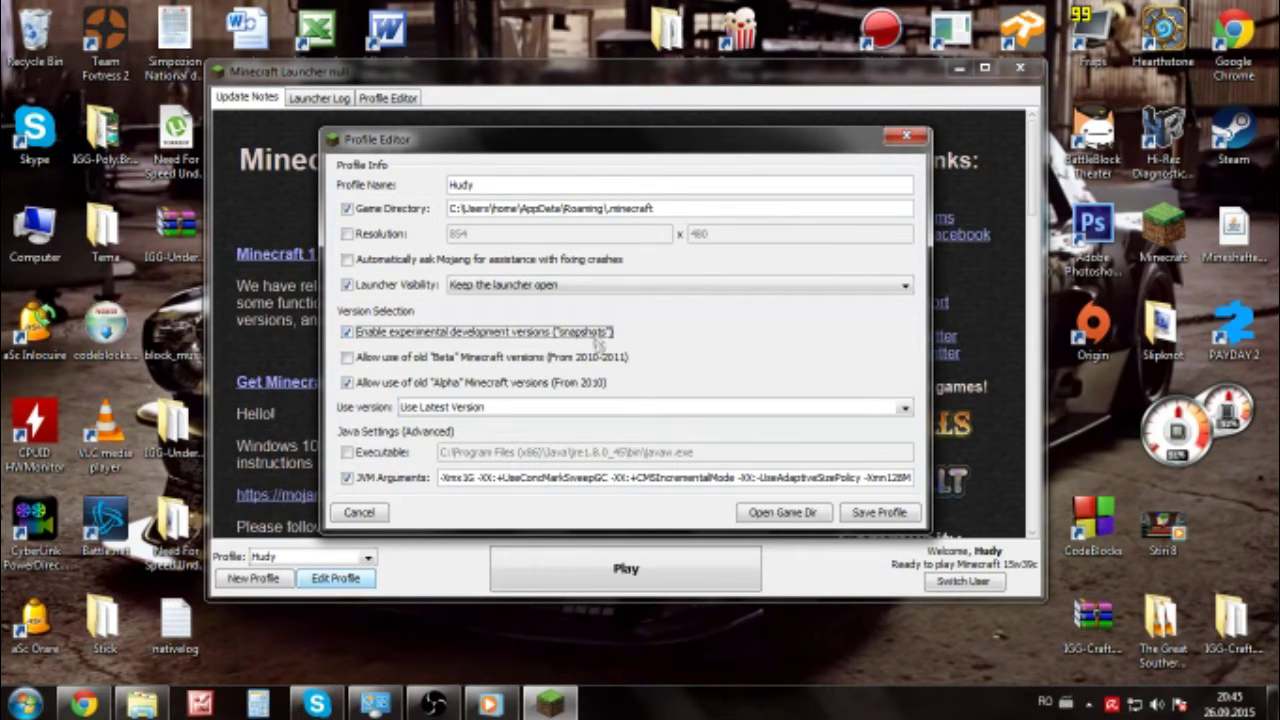
Examine the snapshot, release and old Alpha entries among the versions offered for the profile
{"action": "left_click", "coordinate": [455, 408]}
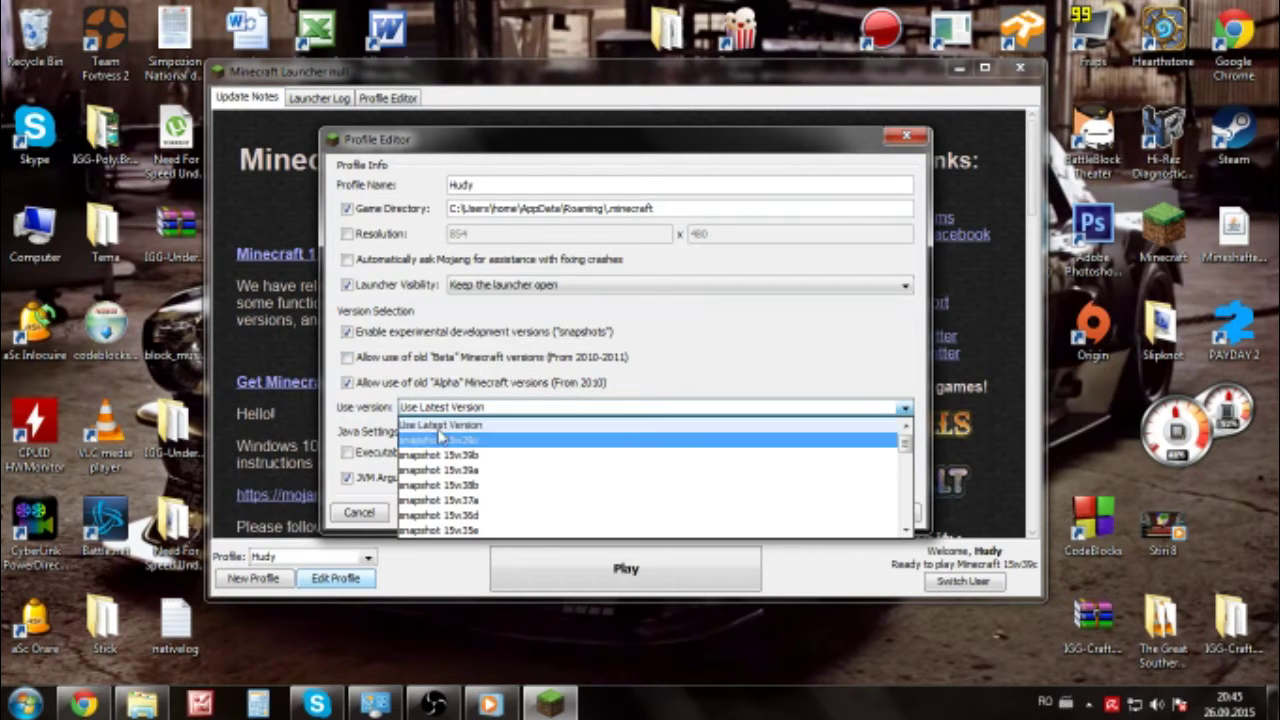
{"action": "scroll", "coordinate": [531, 463], "scroll_direction": "down", "scroll_amount": 10}
{"action": "scroll", "coordinate": [531, 463], "scroll_direction": "down", "scroll_amount": 4}
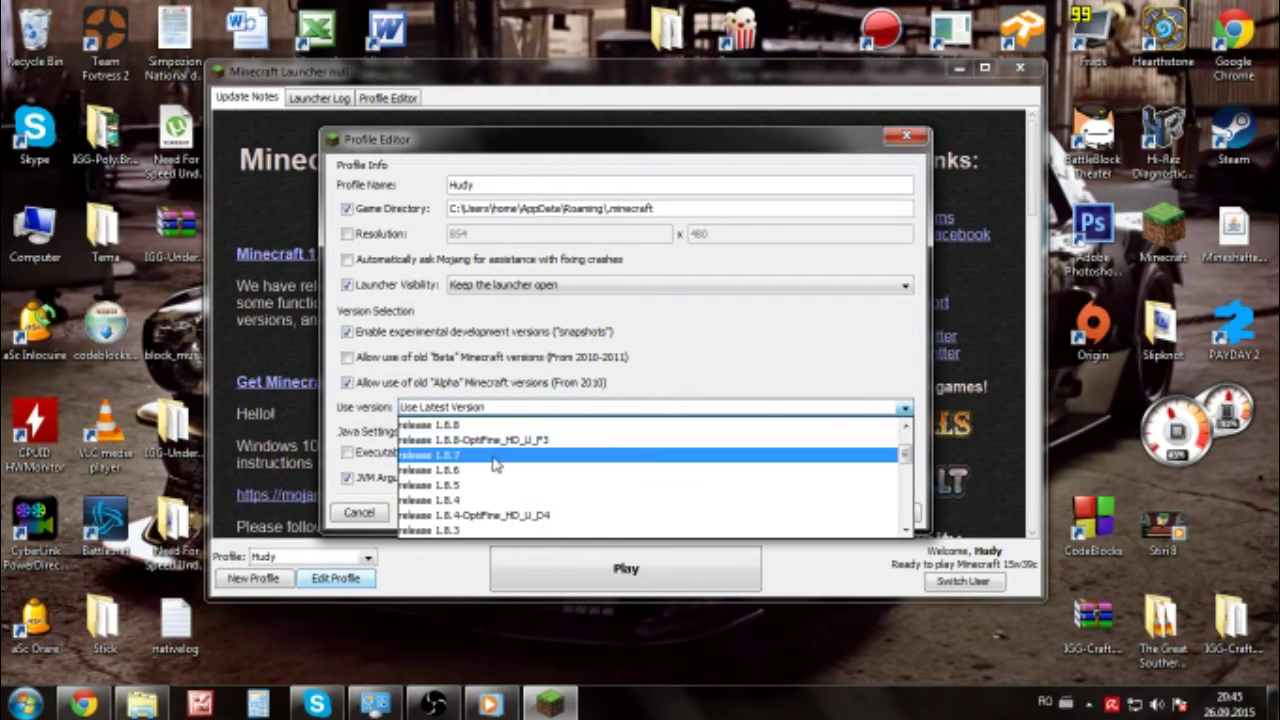
{"action": "scroll", "coordinate": [505, 477], "scroll_direction": "up", "scroll_amount": 5}
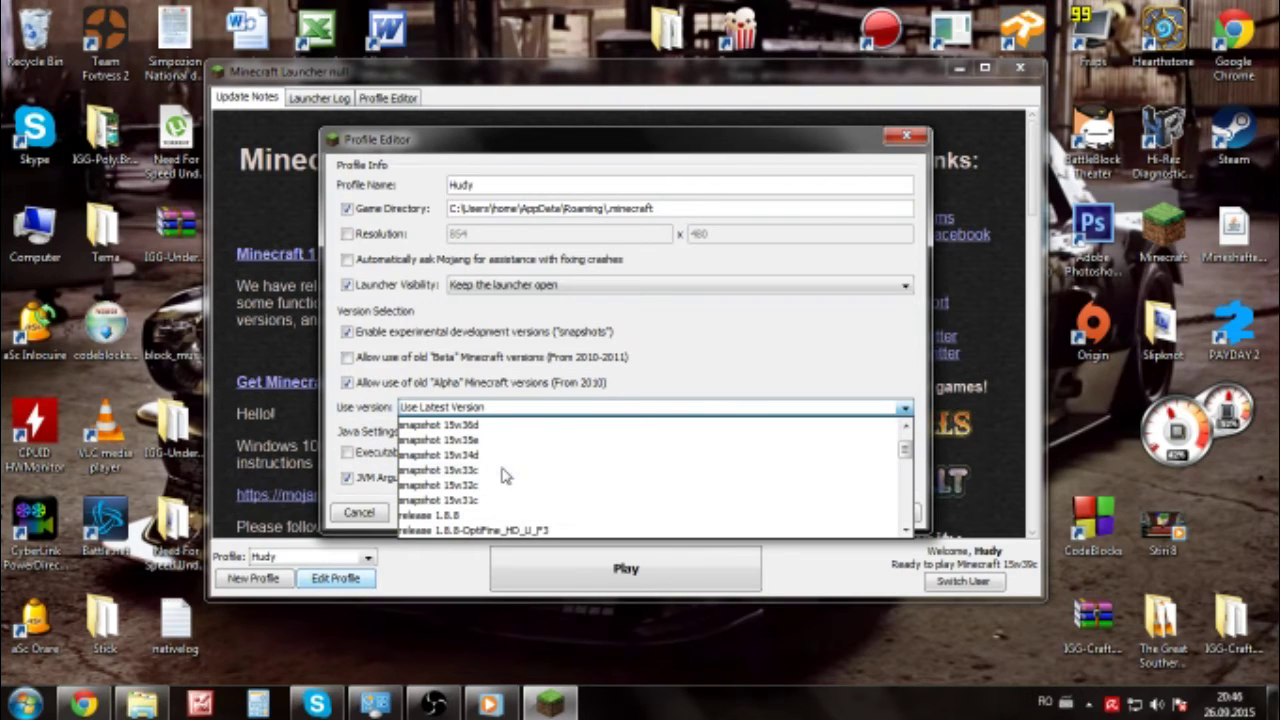
{"action": "scroll", "coordinate": [507, 473], "scroll_direction": "down", "scroll_amount": 3}
{"action": "scroll", "coordinate": [507, 472], "scroll_direction": "up", "scroll_amount": 1}
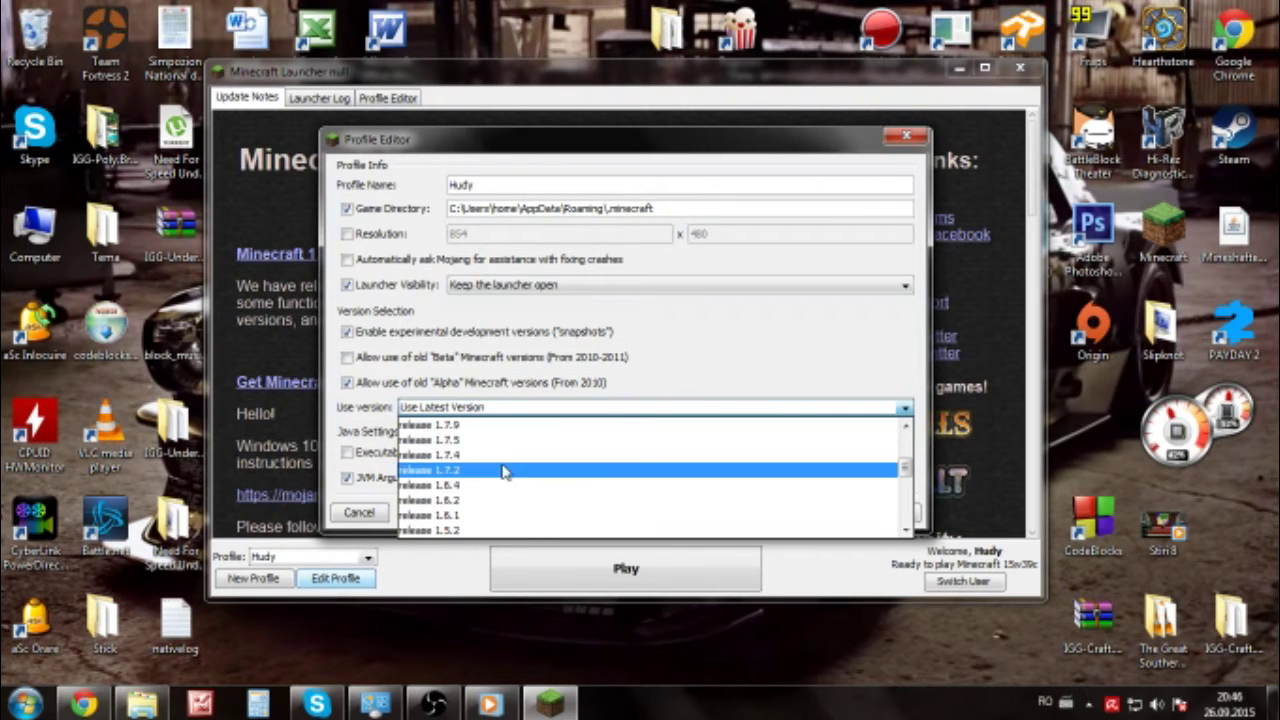
{"action": "scroll", "coordinate": [510, 471], "scroll_direction": "down", "scroll_amount": 1}
{"action": "scroll", "coordinate": [514, 470], "scroll_direction": "up", "scroll_amount": 1}
{"action": "scroll", "coordinate": [519, 470], "scroll_direction": "down", "scroll_amount": 1}
{"action": "scroll", "coordinate": [519, 470], "scroll_direction": "up", "scroll_amount": 6}
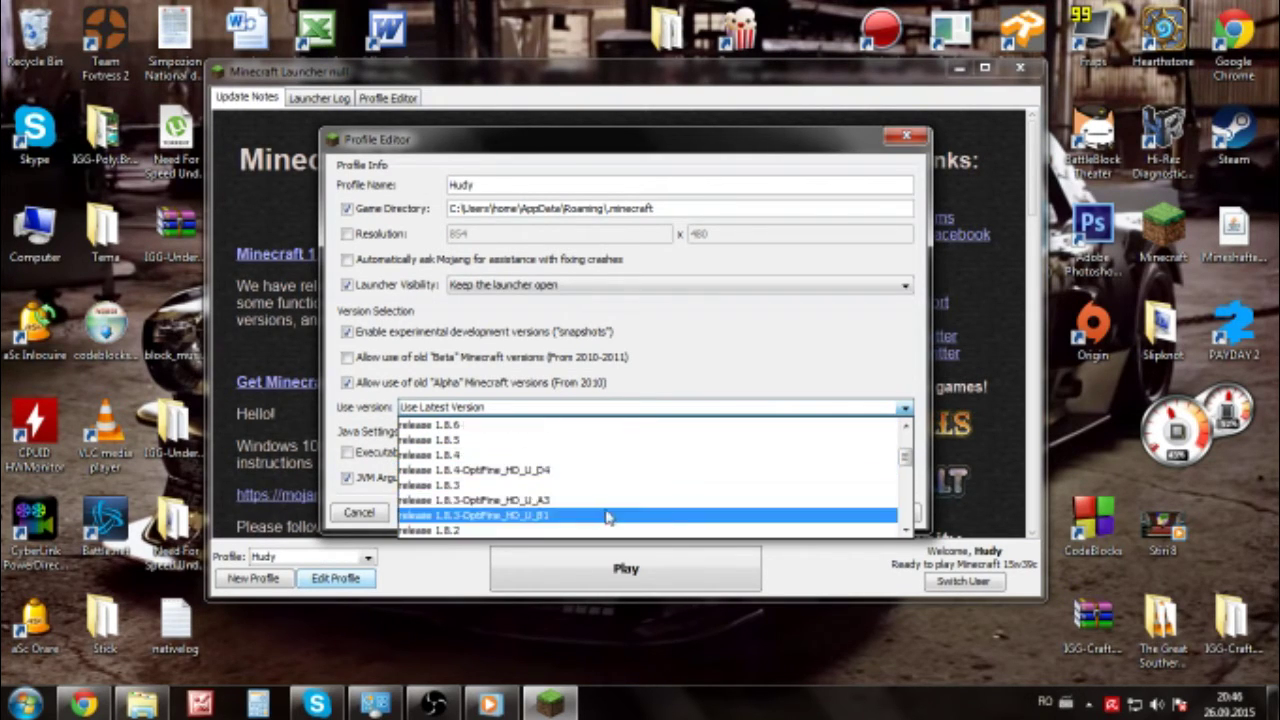
{"action": "scroll", "coordinate": [600, 470], "scroll_direction": "up", "scroll_amount": 3}
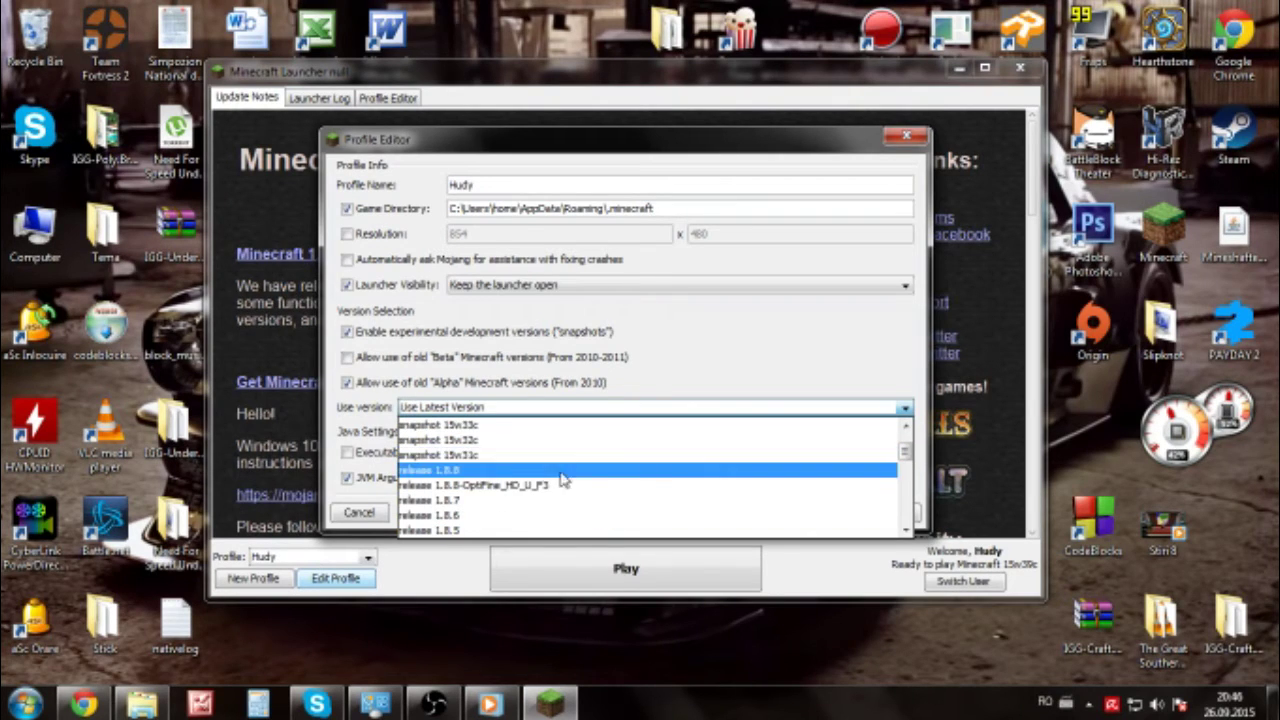
{"action": "scroll", "coordinate": [512, 485], "scroll_direction": "down", "scroll_amount": 10}
{"action": "scroll", "coordinate": [545, 477], "scroll_direction": "up", "scroll_amount": 10}
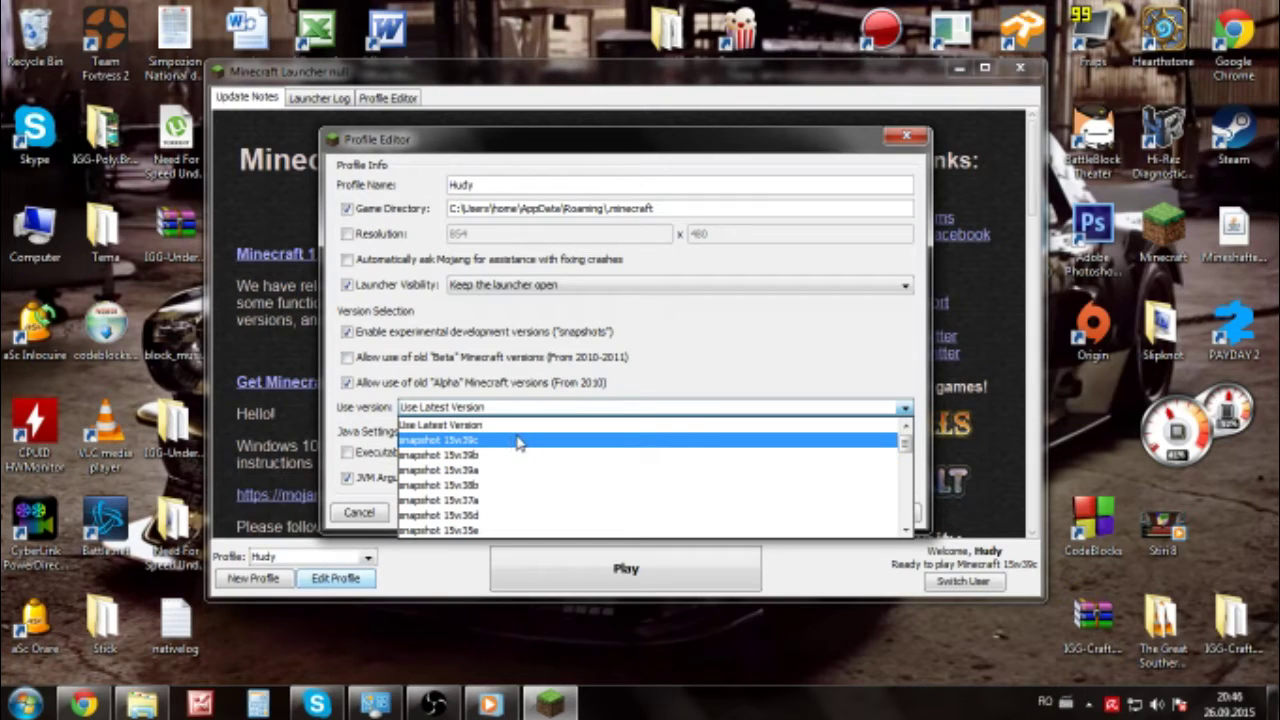
{"action": "scroll", "coordinate": [505, 488], "scroll_direction": "down", "scroll_amount": 1}
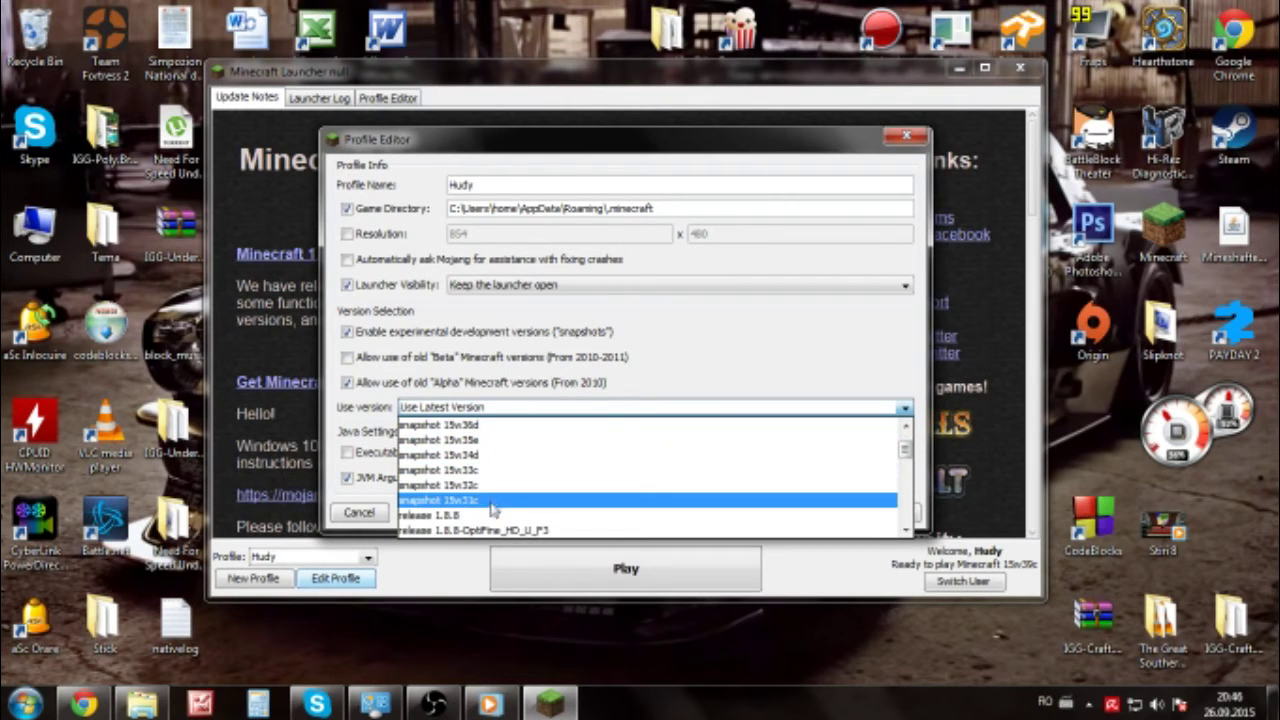
{"action": "scroll", "coordinate": [504, 478], "scroll_direction": "up", "scroll_amount": 2}
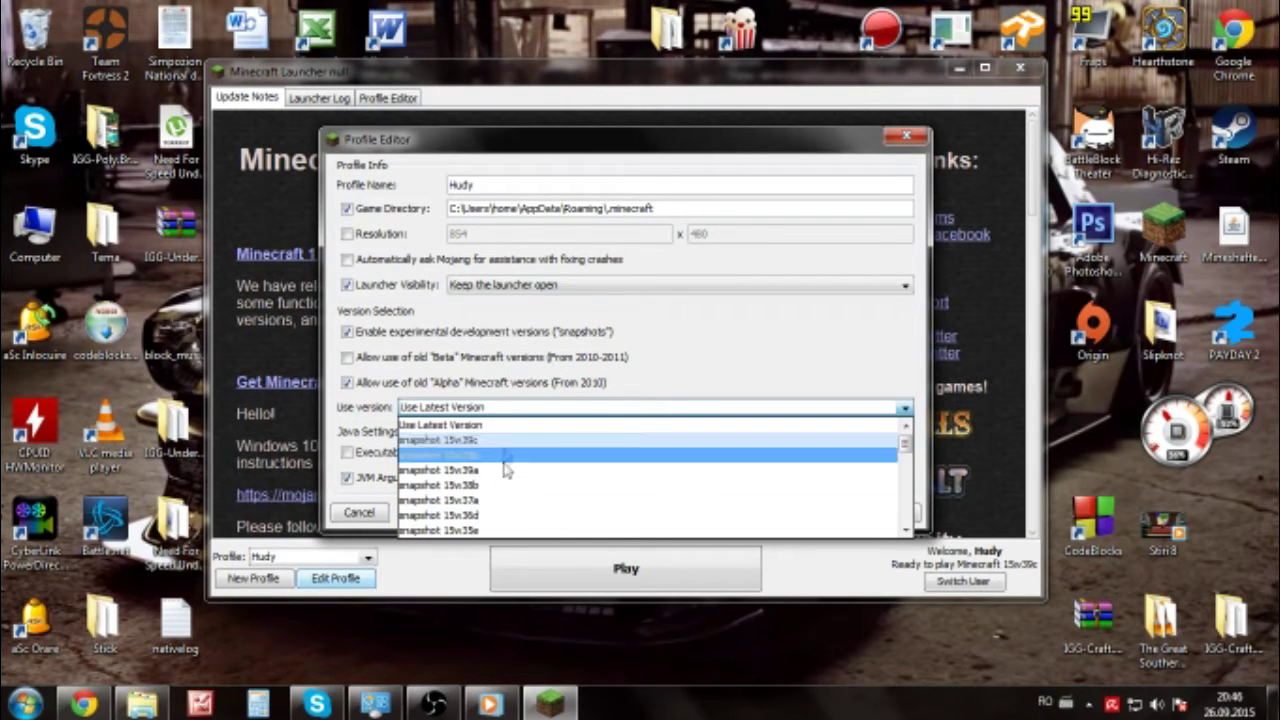
{"action": "scroll", "coordinate": [510, 488], "scroll_direction": "down", "scroll_amount": 7}
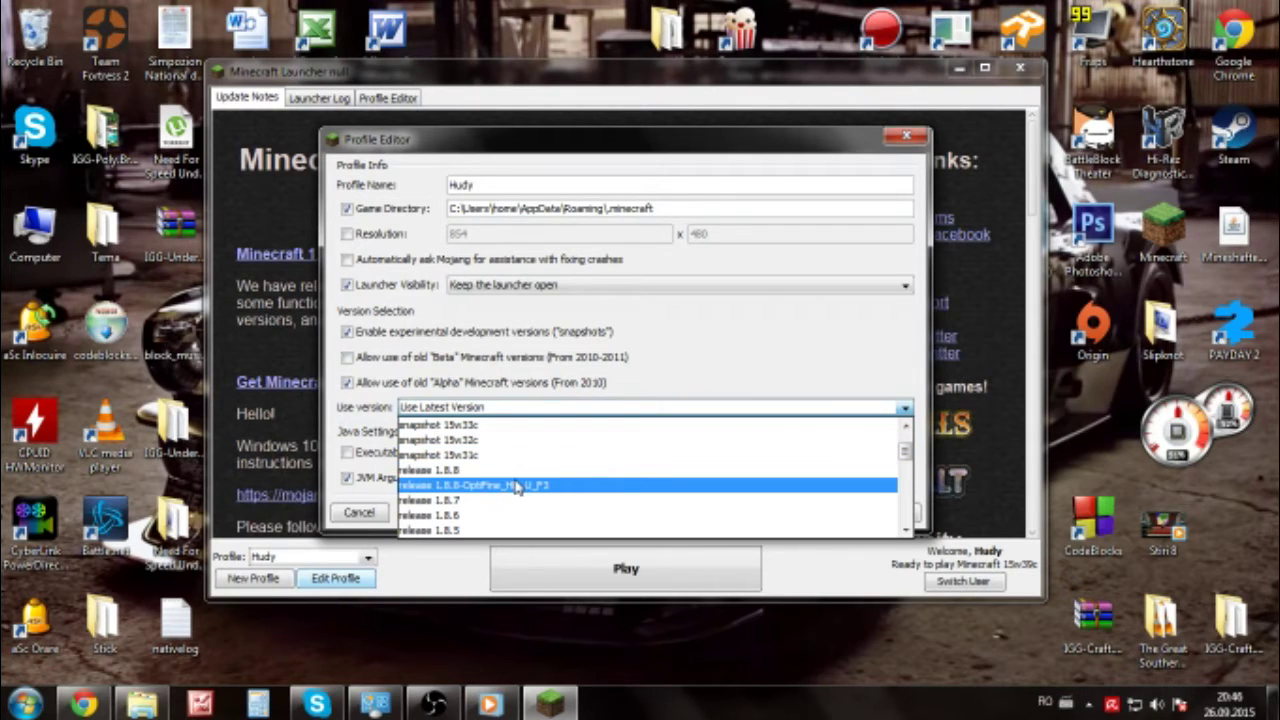
{"action": "scroll", "coordinate": [524, 480], "scroll_direction": "down", "scroll_amount": 1}
{"action": "scroll", "coordinate": [528, 472], "scroll_direction": "up", "scroll_amount": 9}
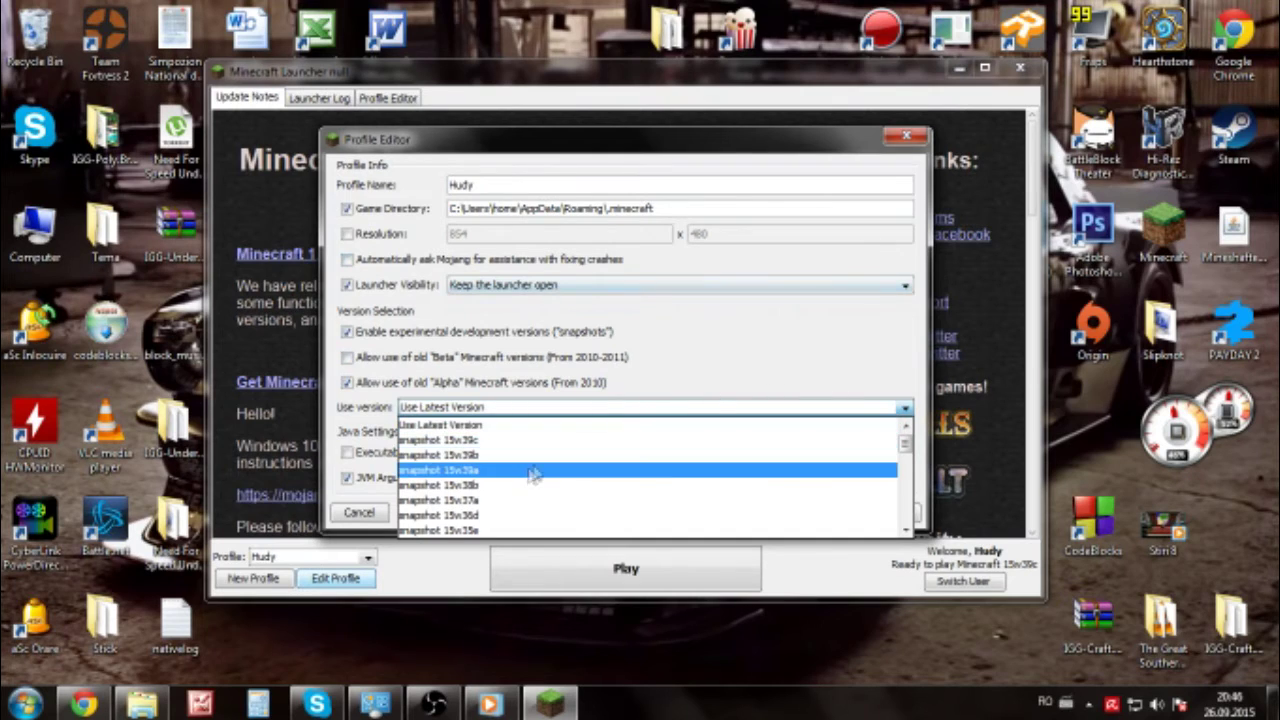
{"action": "scroll", "coordinate": [530, 470], "scroll_direction": "down", "scroll_amount": 1}
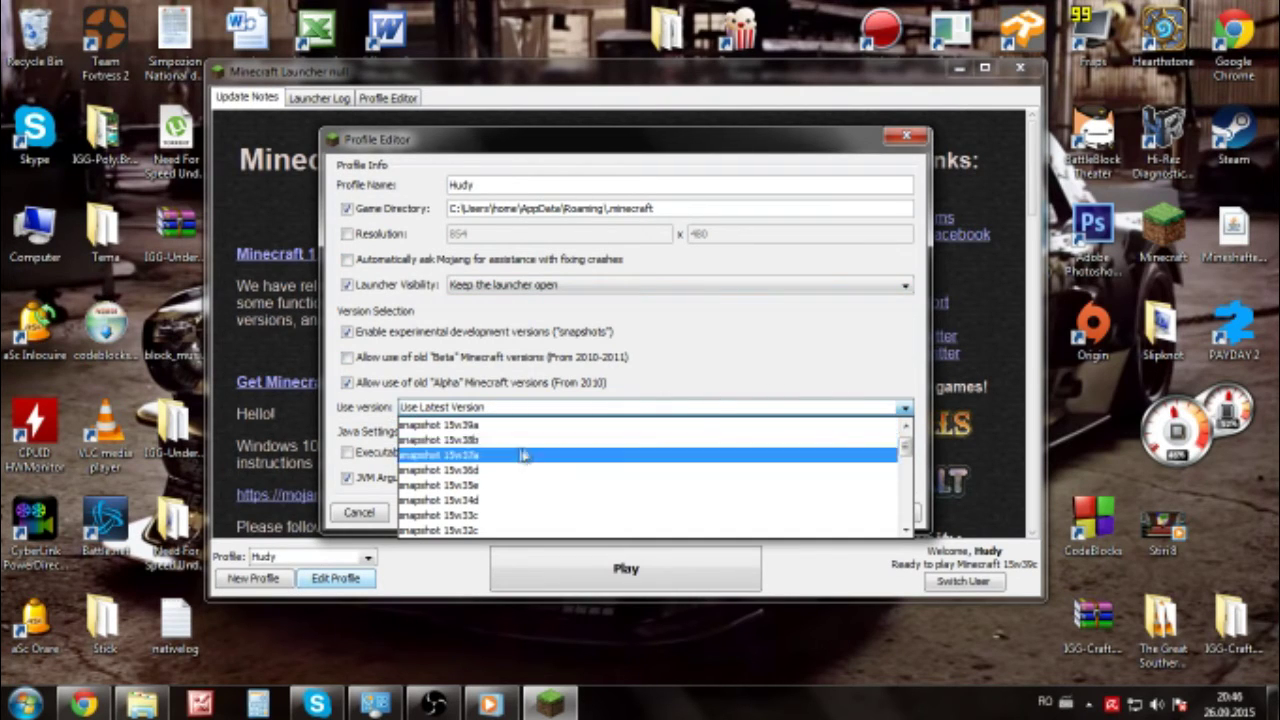
{"action": "scroll", "coordinate": [490, 458], "scroll_direction": "down", "scroll_amount": 7}
{"action": "scroll", "coordinate": [530, 463], "scroll_direction": "up", "scroll_amount": 7}
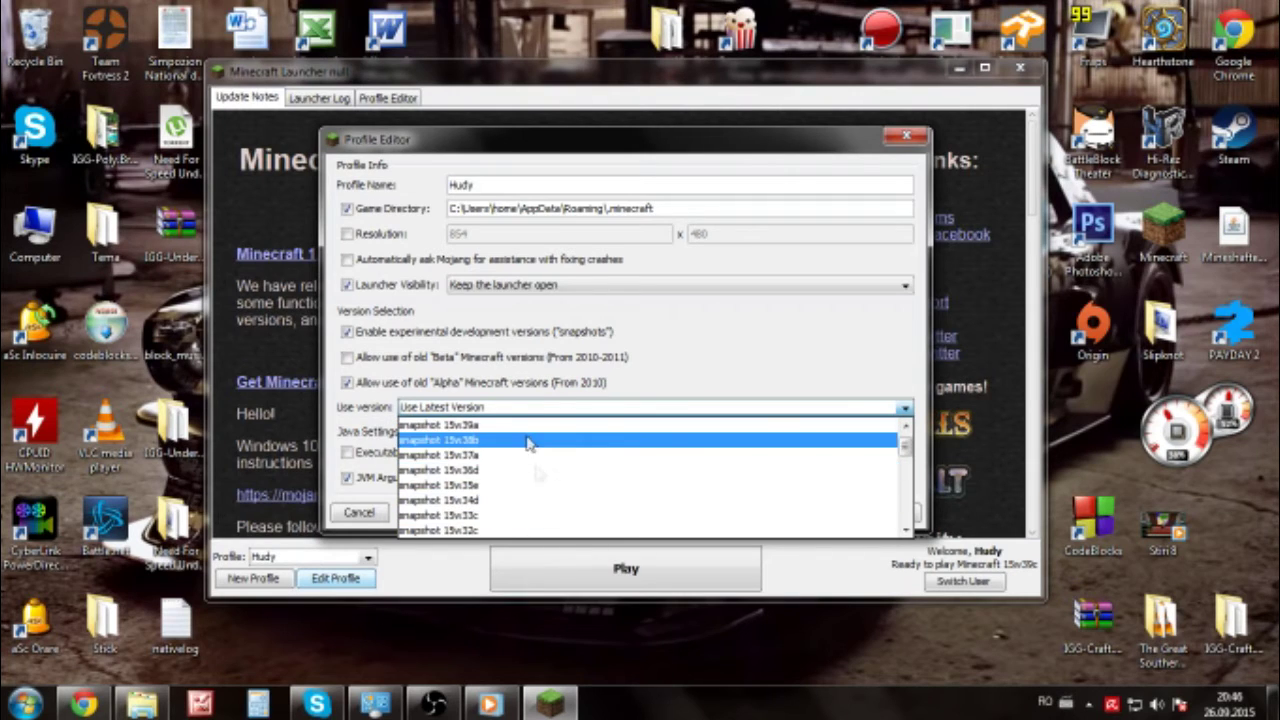
{"action": "scroll", "coordinate": [520, 472], "scroll_direction": "down", "scroll_amount": 7}
{"action": "scroll", "coordinate": [520, 472], "scroll_direction": "down", "scroll_amount": 3}
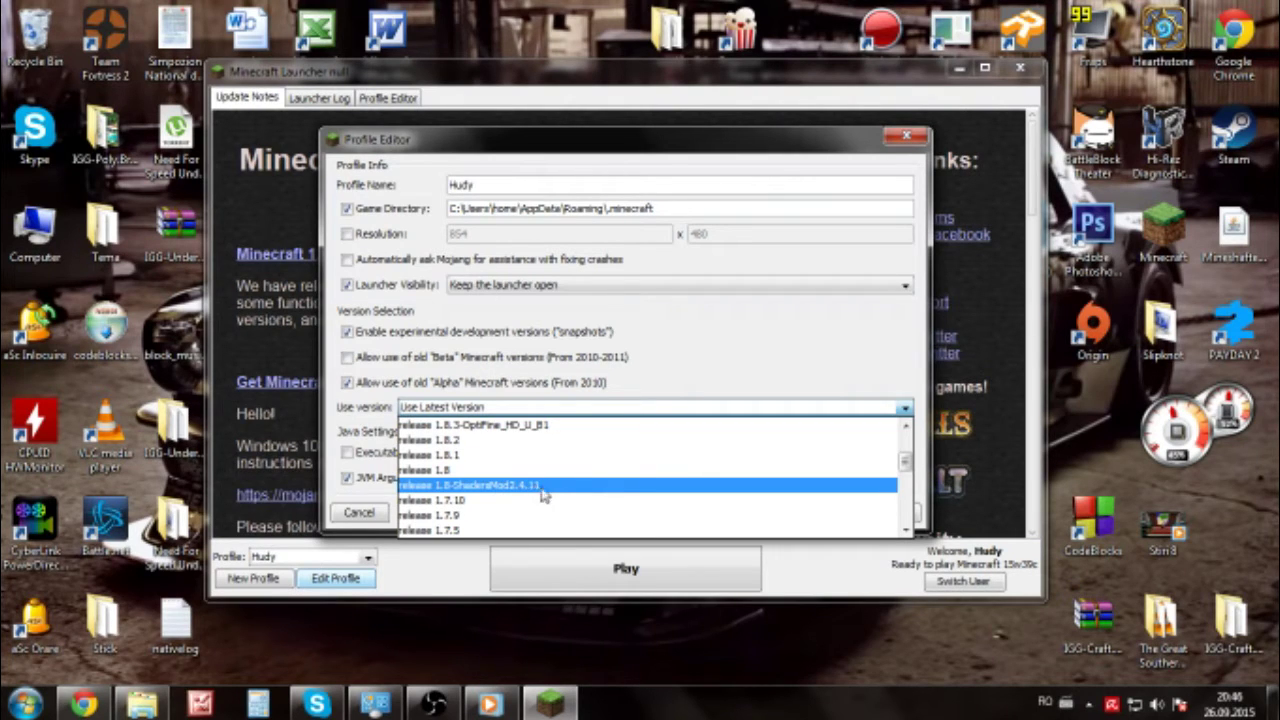
{"action": "scroll", "coordinate": [556, 470], "scroll_direction": "up", "scroll_amount": 6}
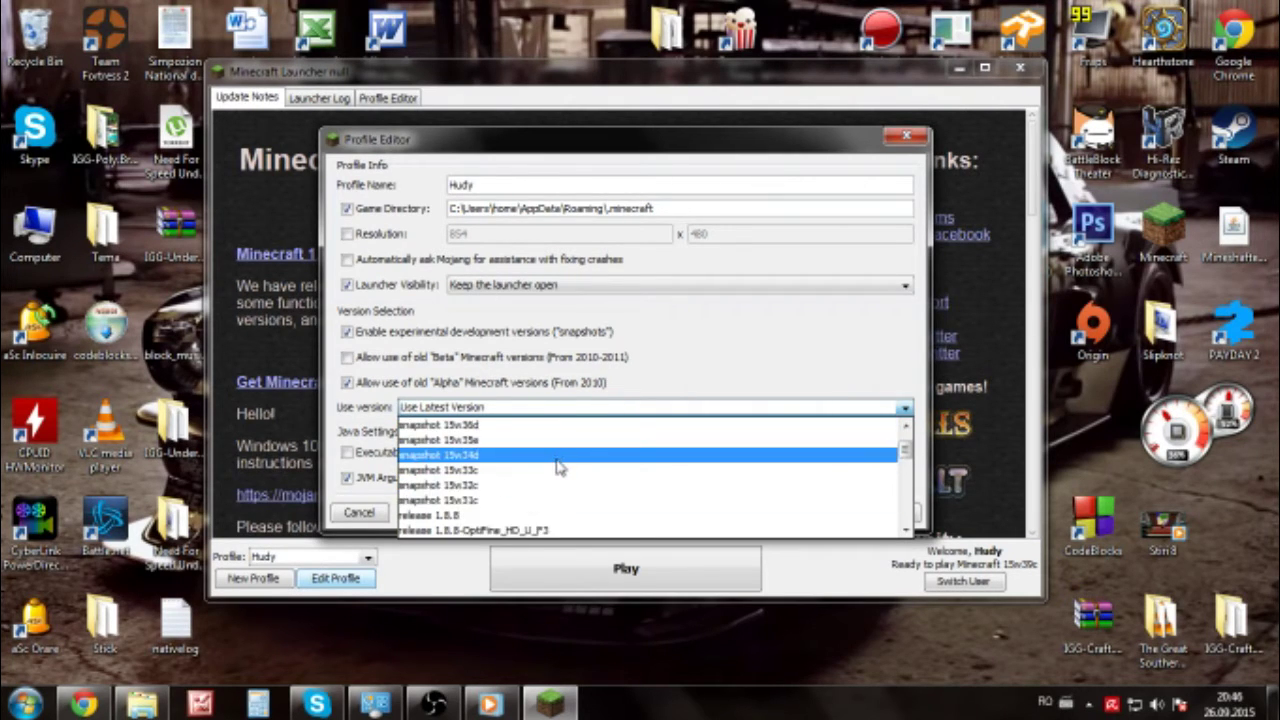
{"action": "scroll", "coordinate": [557, 466], "scroll_direction": "down", "scroll_amount": 20}
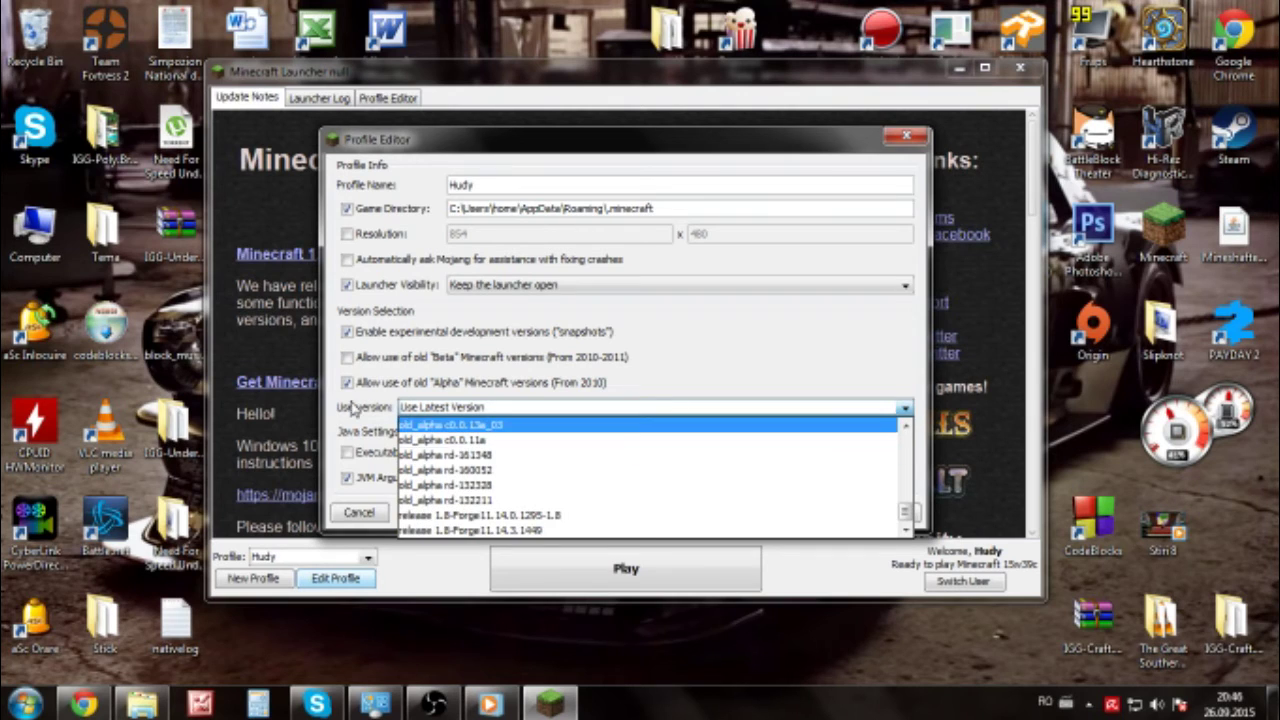
Allow use of old "Beta" Minecraft versions (From 2010-2011) in the profile and accept the warning
{"action": "left_click", "coordinate": [348, 360]}
{"action": "left_click", "coordinate": [350, 362]}
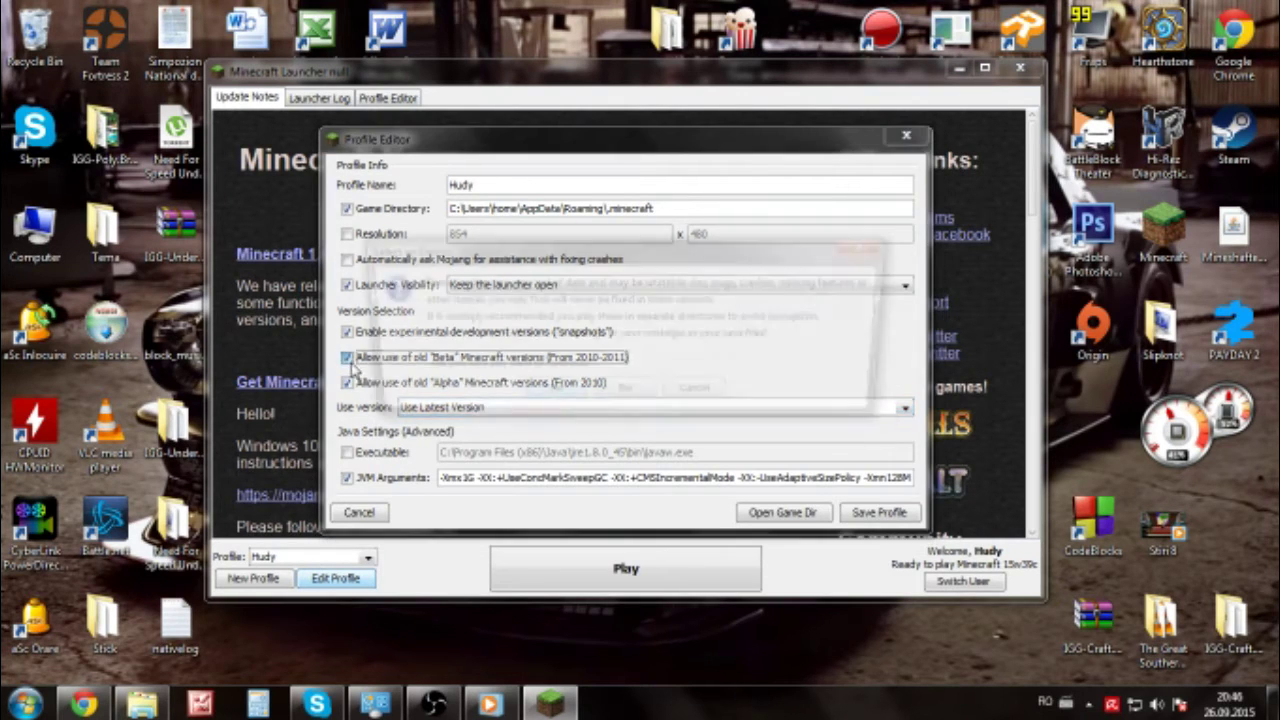
{"action": "left_click", "coordinate": [564, 391]}
Examine the full version choices from the old Alpha builds through old Beta to the releases, without picking one
{"action": "left_click", "coordinate": [570, 408]}
{"action": "scroll", "coordinate": [524, 505], "scroll_direction": "down", "scroll_amount": 10}
{"action": "scroll", "coordinate": [524, 507], "scroll_direction": "down", "scroll_amount": 15}
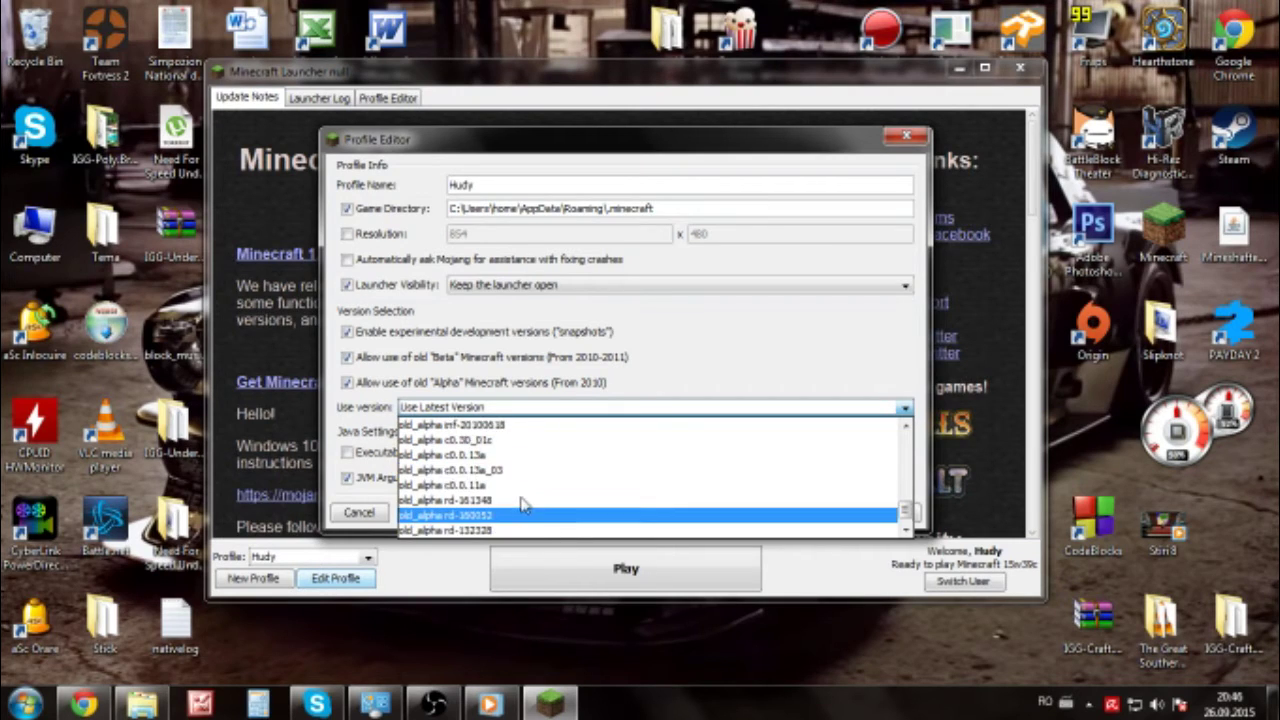
{"action": "scroll", "coordinate": [524, 505], "scroll_direction": "down", "scroll_amount": 2}
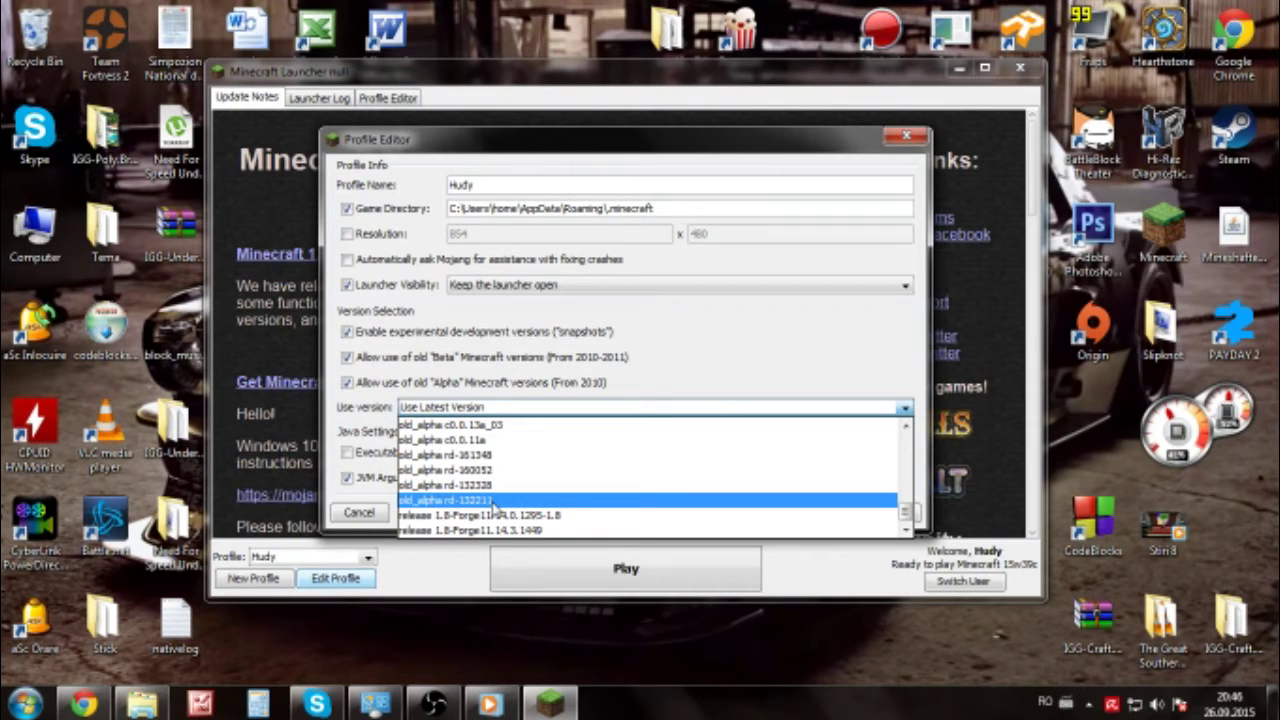
{"action": "scroll", "coordinate": [500, 502], "scroll_direction": "up", "scroll_amount": 6}
{"action": "scroll", "coordinate": [499, 501], "scroll_direction": "up", "scroll_amount": 8}
{"action": "scroll", "coordinate": [497, 483], "scroll_direction": "up", "scroll_amount": 2}
{"action": "scroll", "coordinate": [505, 460], "scroll_direction": "up", "scroll_amount": 2}
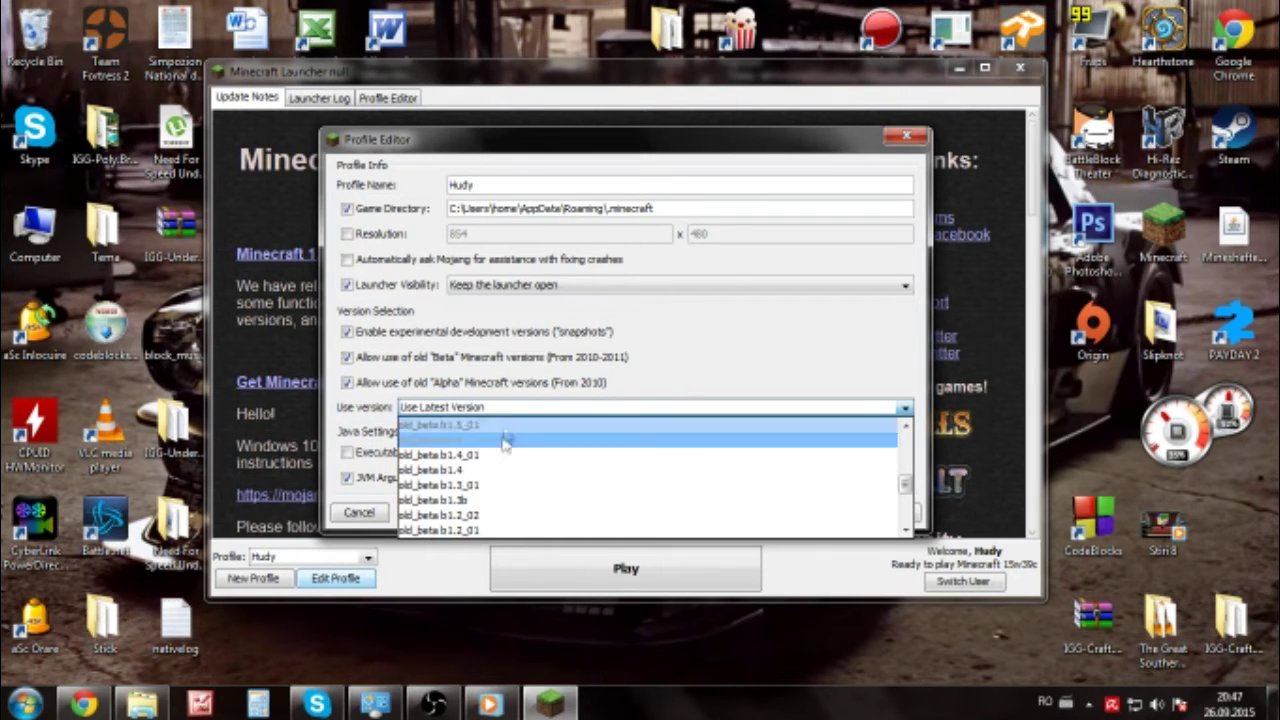
{"action": "scroll", "coordinate": [495, 475], "scroll_direction": "up", "scroll_amount": 2}
{"action": "scroll", "coordinate": [490, 470], "scroll_direction": "up", "scroll_amount": 3}
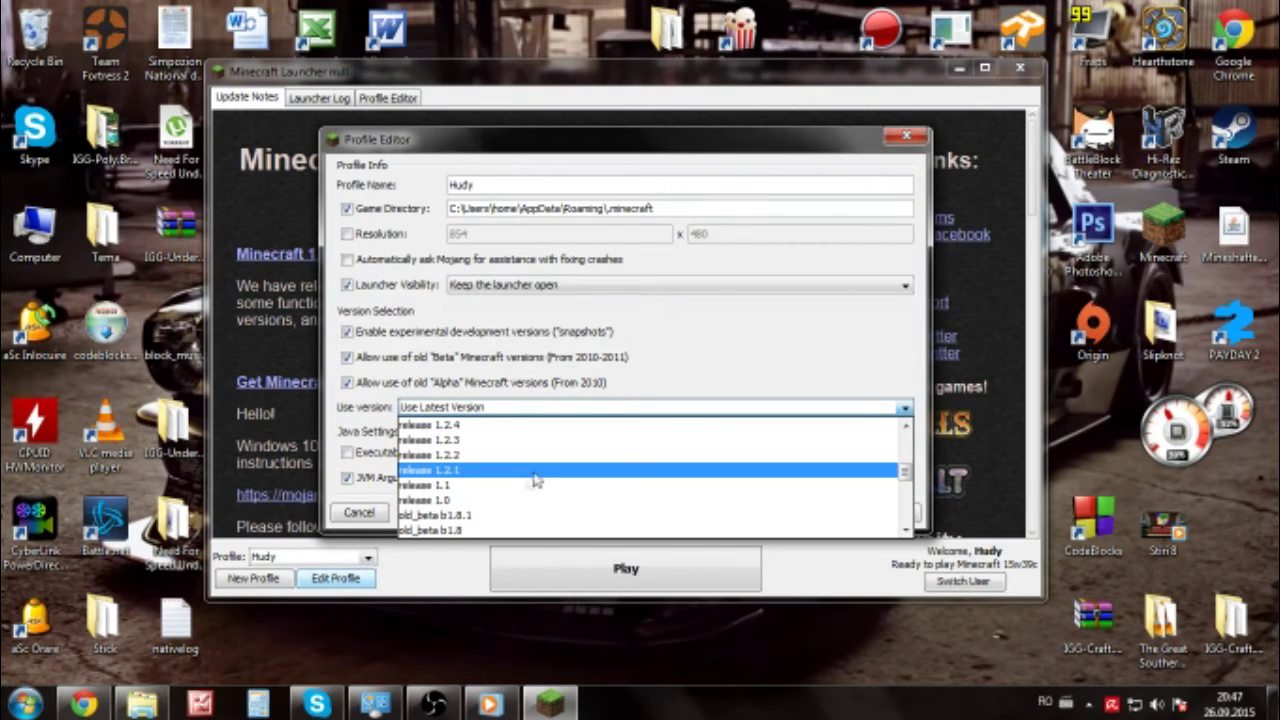
{"action": "scroll", "coordinate": [585, 490], "scroll_direction": "up", "scroll_amount": 1}
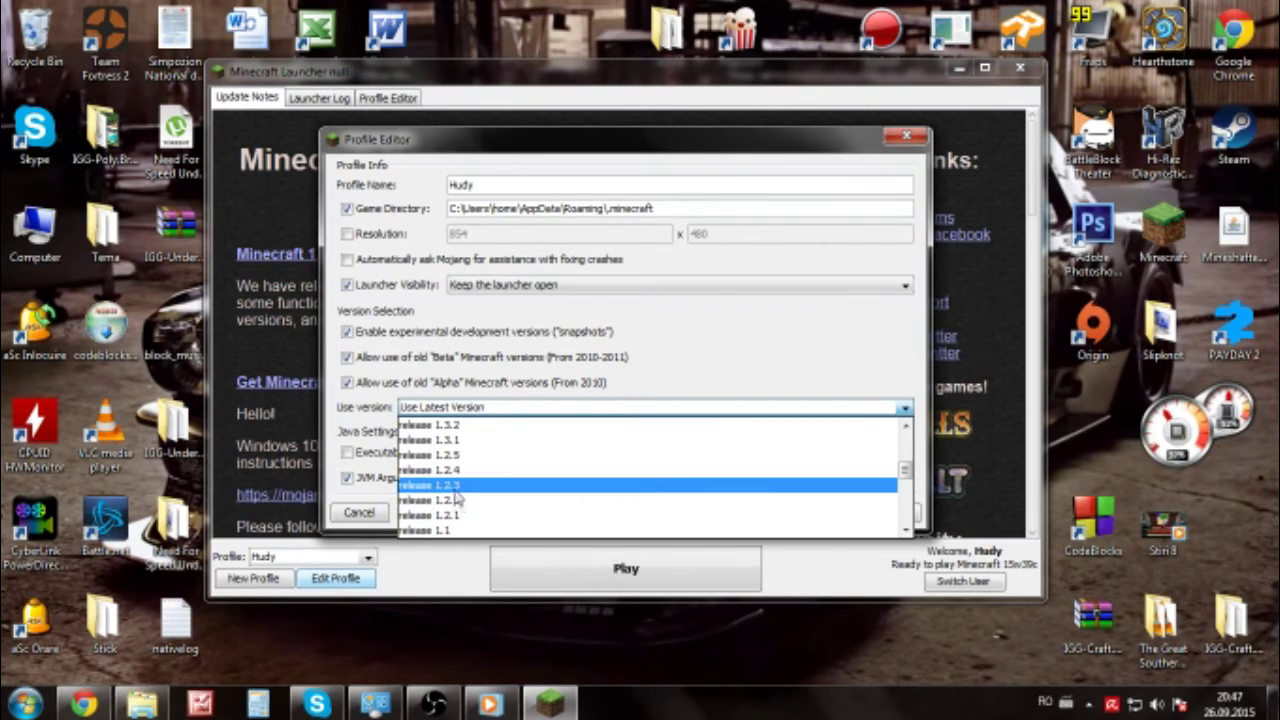
{"action": "scroll", "coordinate": [540, 490], "scroll_direction": "up", "scroll_amount": 10}
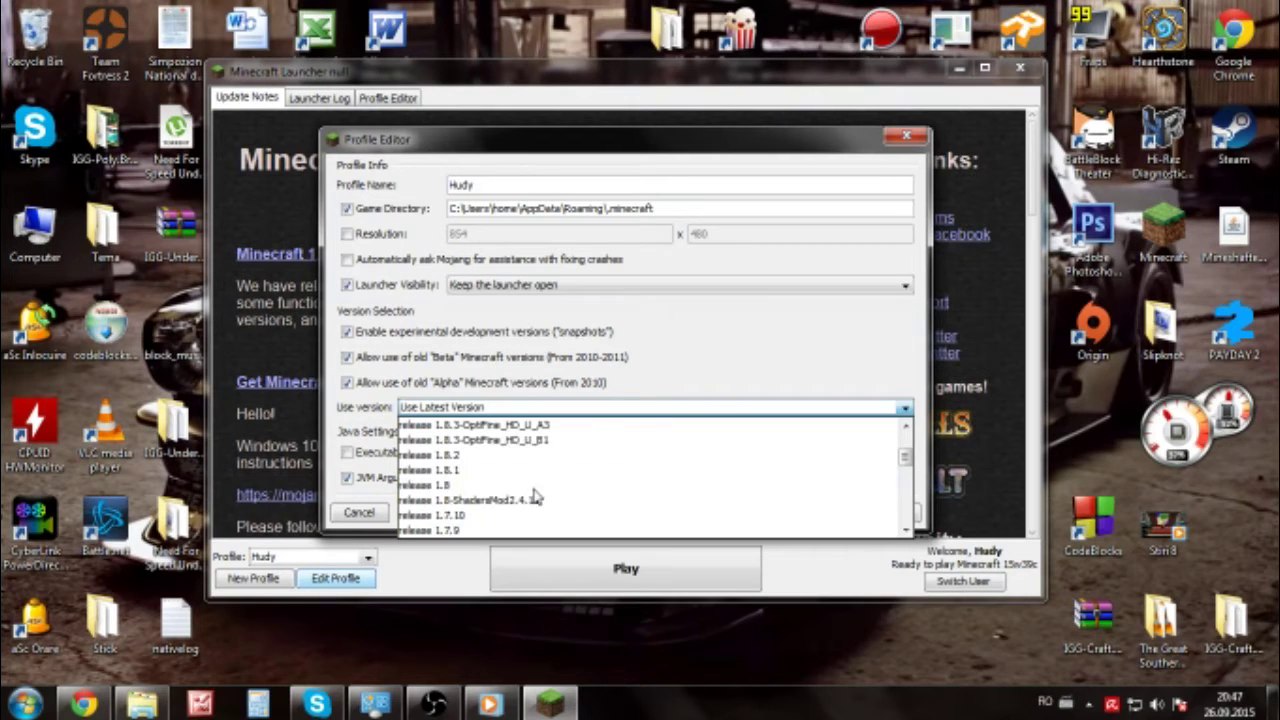
{"action": "scroll", "coordinate": [540, 490], "scroll_direction": "up", "scroll_amount": 5}
{"action": "left_click", "coordinate": [828, 400]}
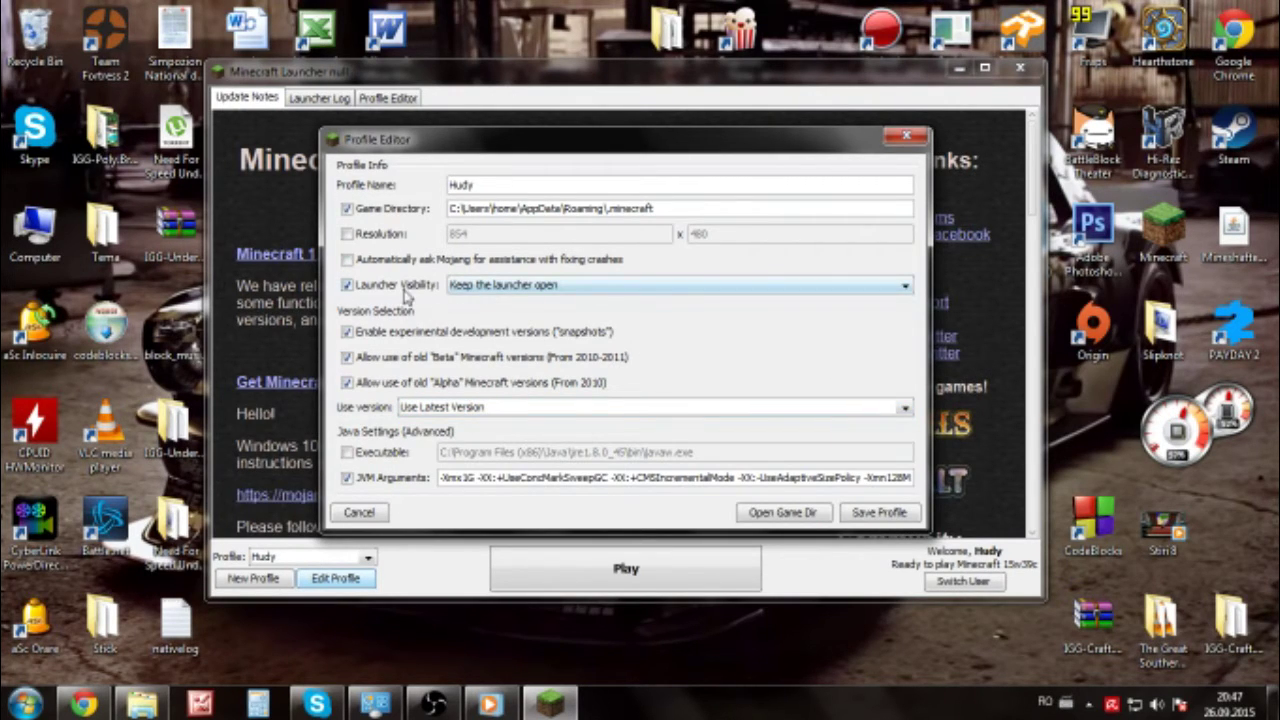
Examine the Launcher Visibility choices for the profile and leave it on "Keep the launcher open"
{"action": "left_click", "coordinate": [490, 287]}
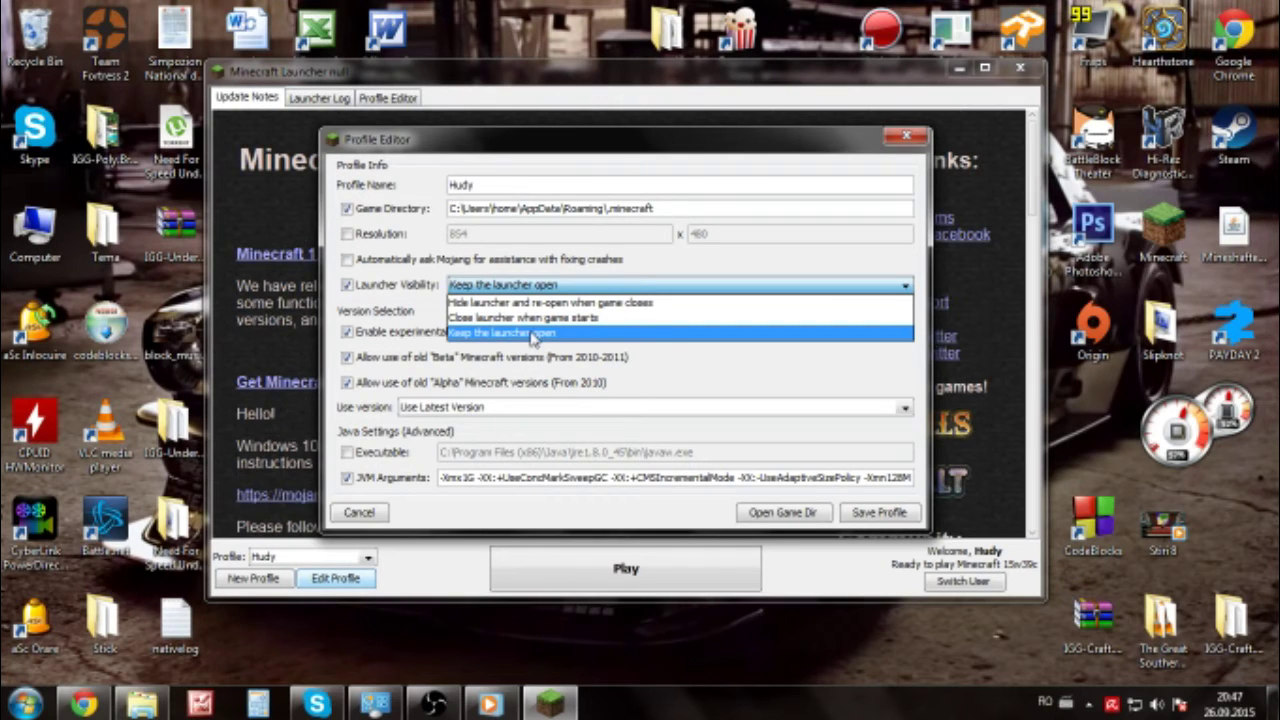
{"action": "left_click", "coordinate": [533, 333]}
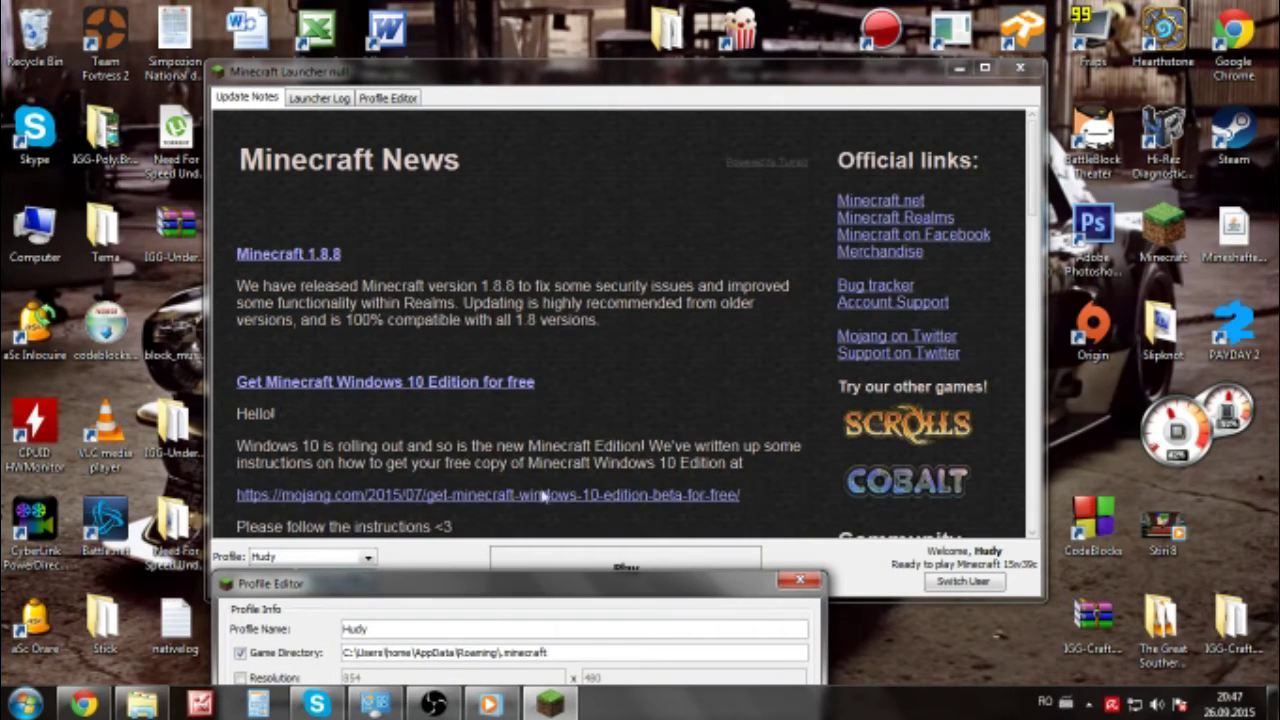
{"action": "left_click_drag", "start_coordinate": [675, 594], "coordinate": [700, 216]}
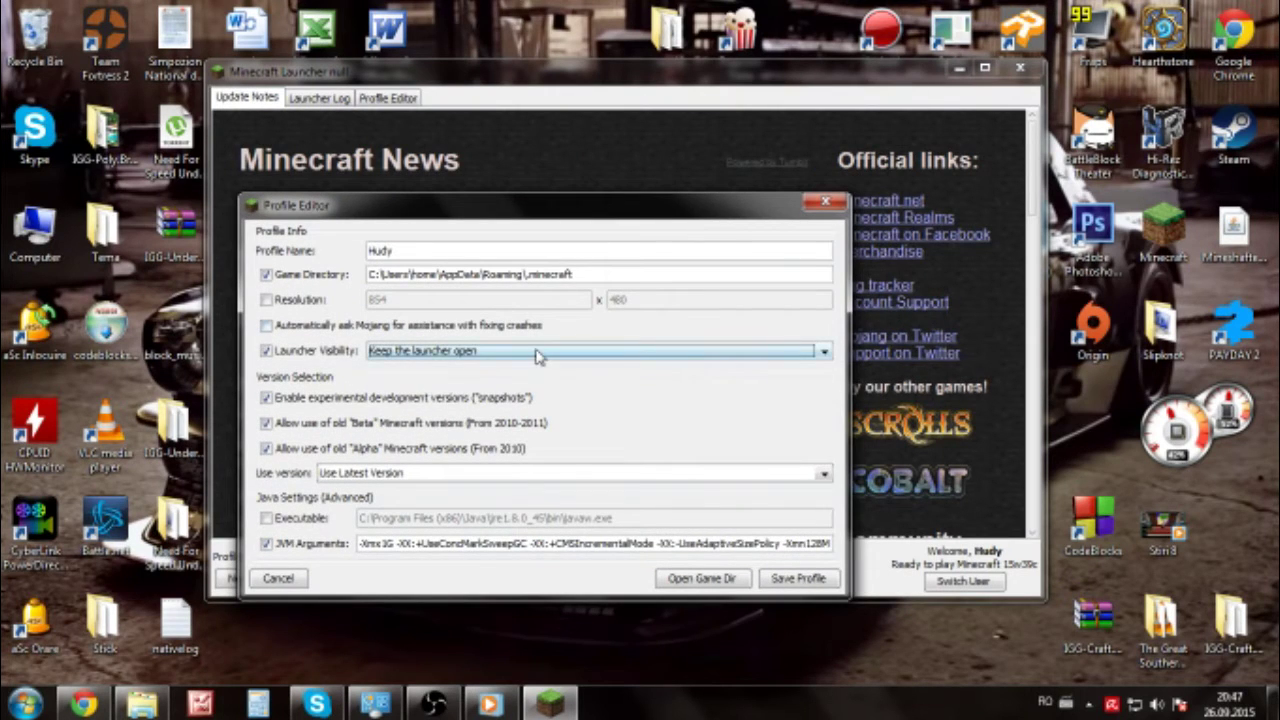
{"action": "left_click", "coordinate": [545, 352]}
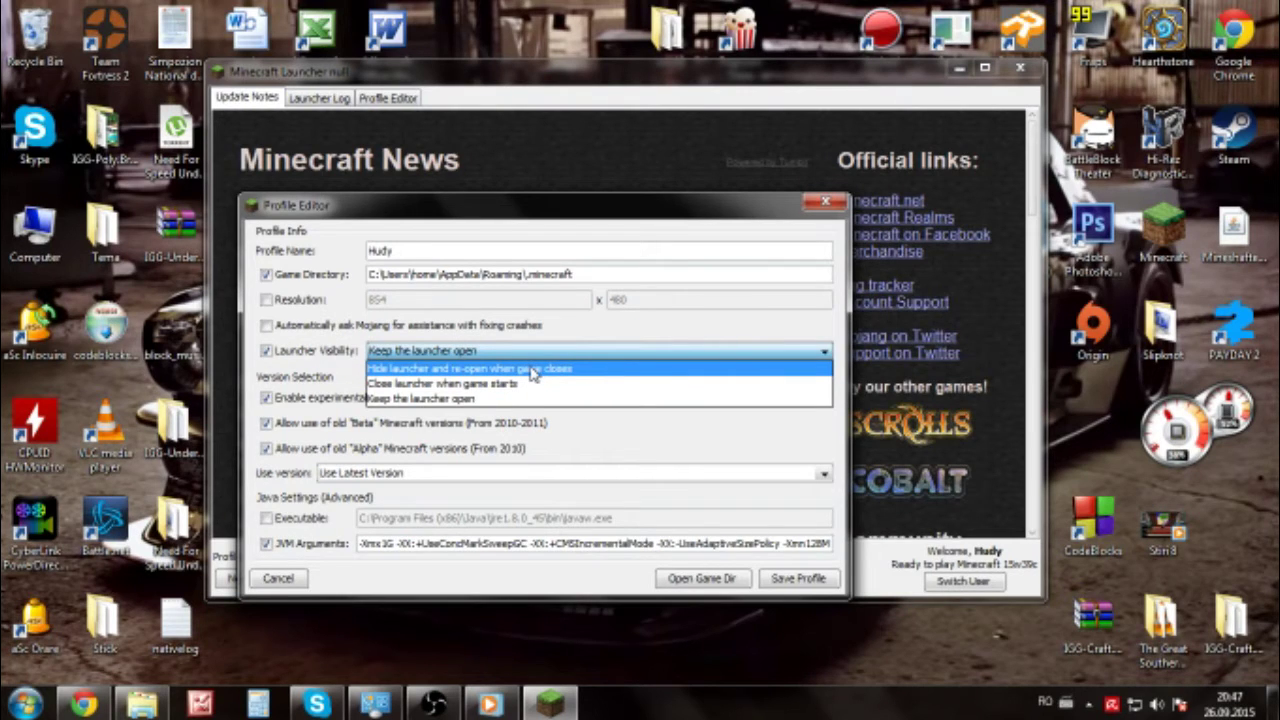
{"action": "left_click", "coordinate": [584, 441]}
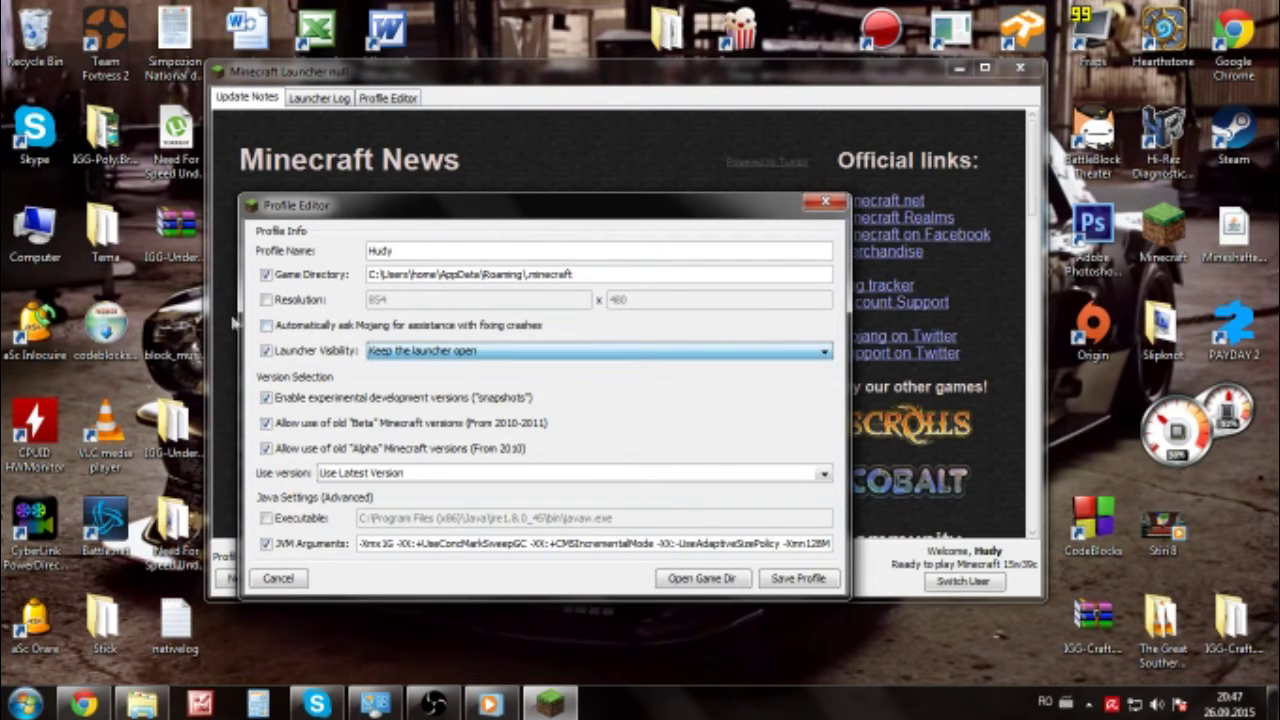
Enable the profile's custom Resolution option and turn it back off, leaving automatic Mojang crash assistance off
{"action": "left_click", "coordinate": [266, 326]}
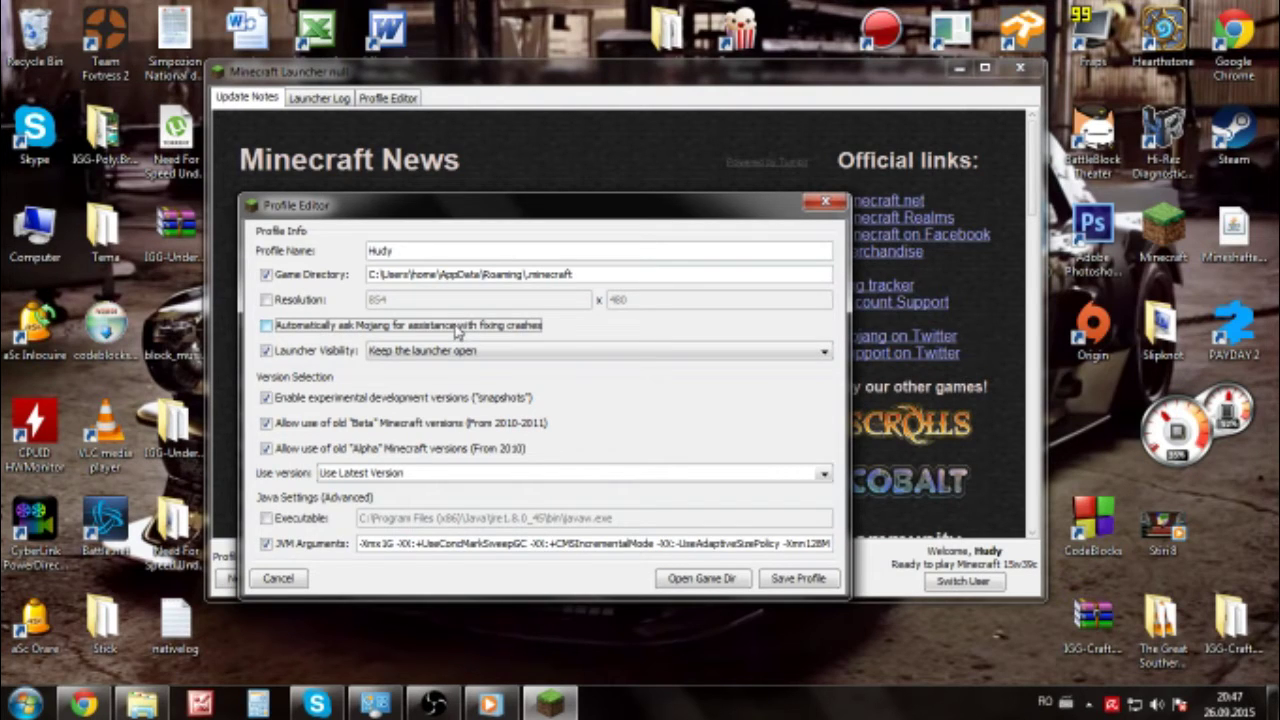
{"action": "left_click", "coordinate": [266, 300]}
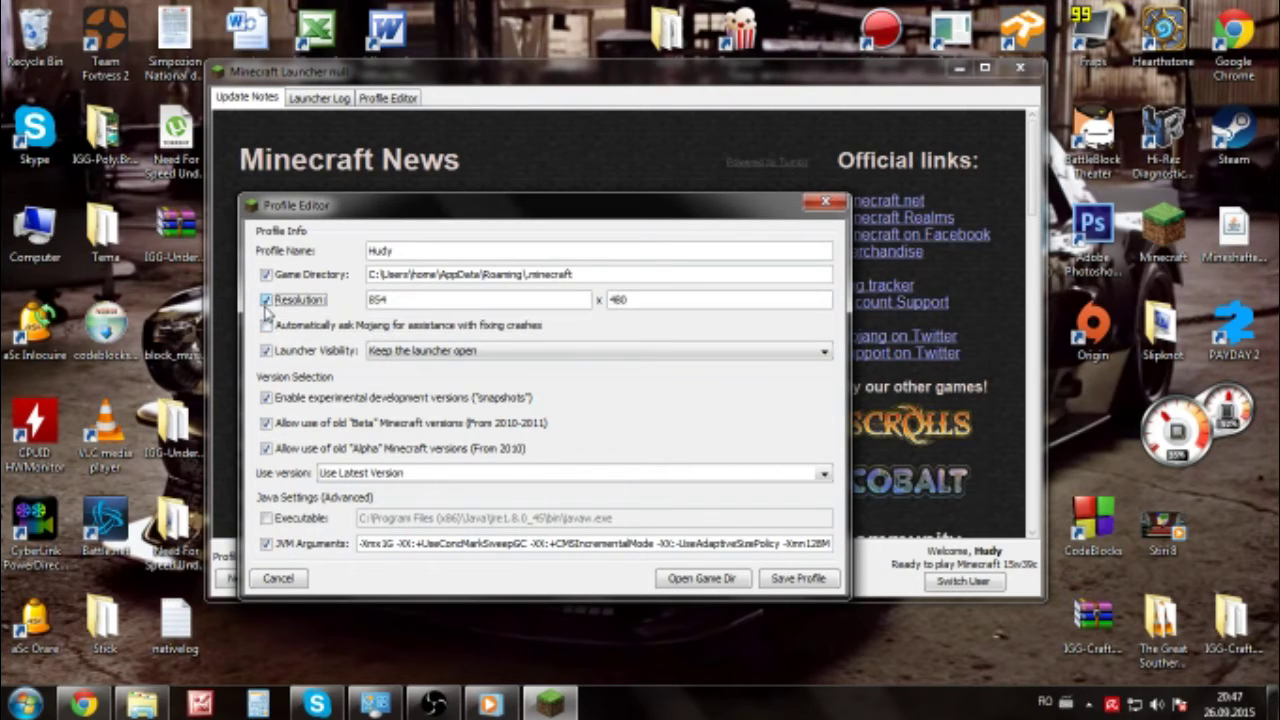
{"action": "left_click", "coordinate": [267, 301]}
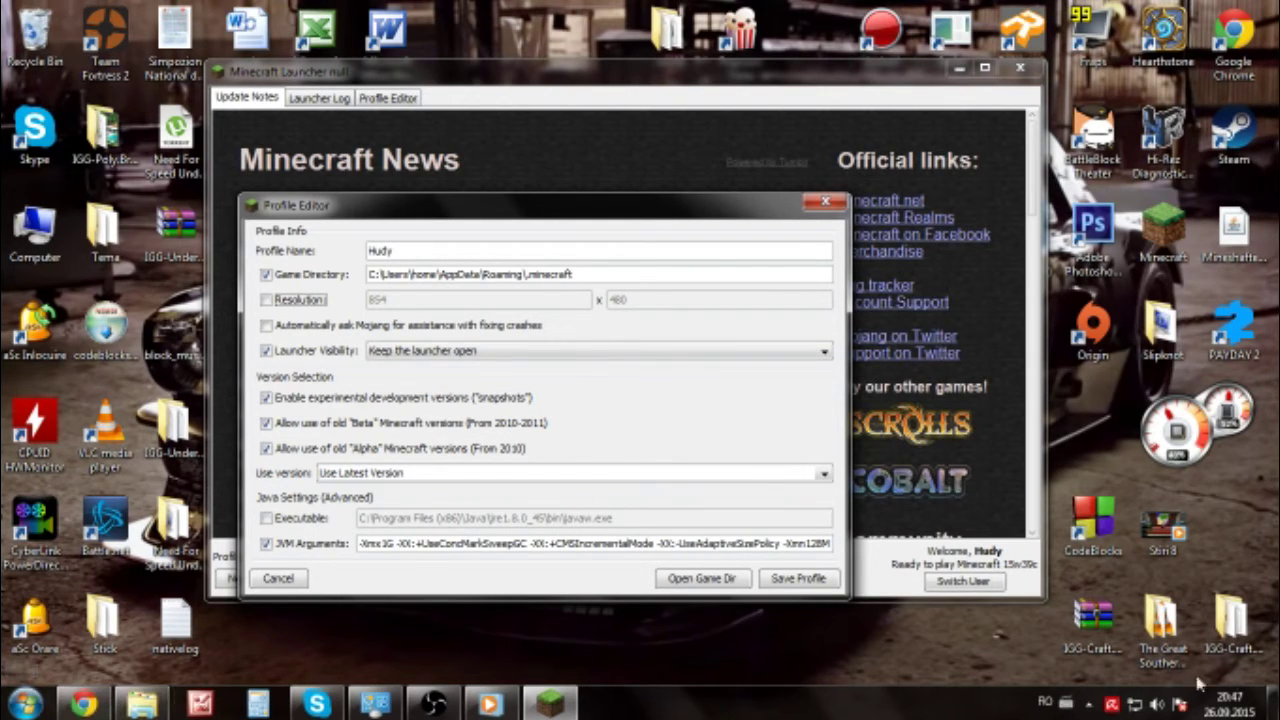
Check the monitor's screen resolution in the Windows display settings and close them without changes
{"action": "right_click", "coordinate": [730, 665]}
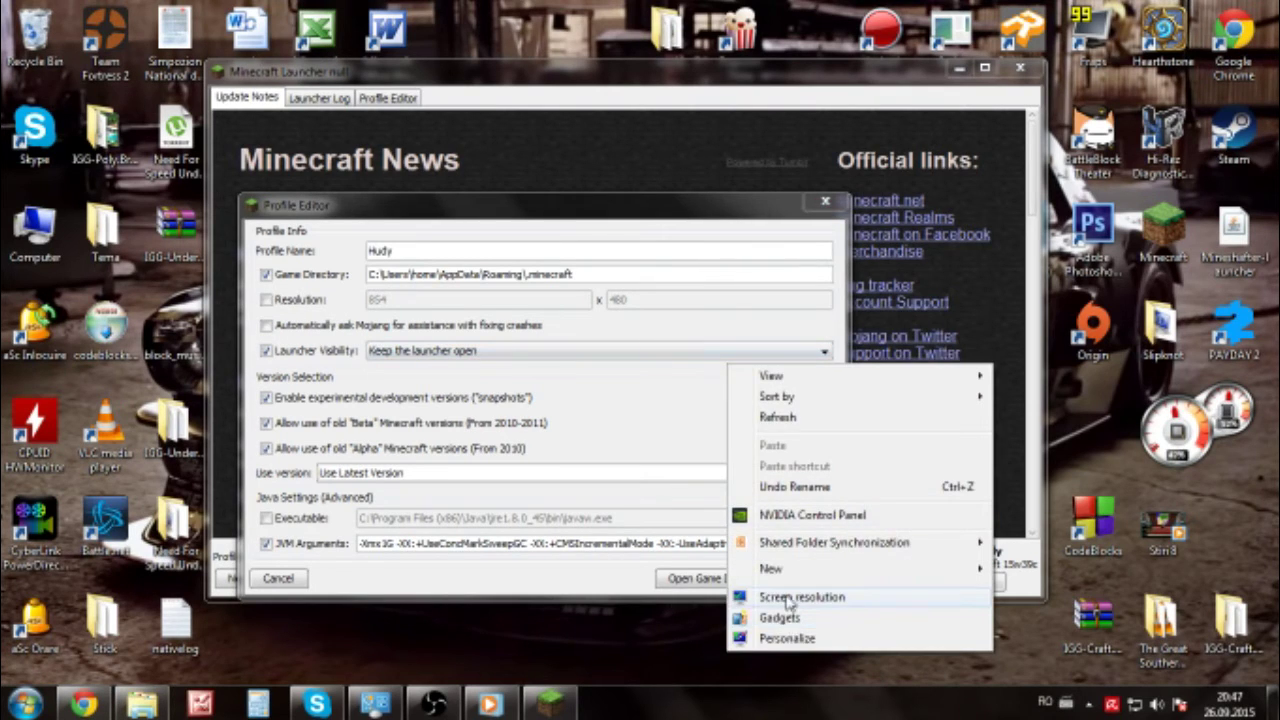
{"action": "key", "text": "Escape"}
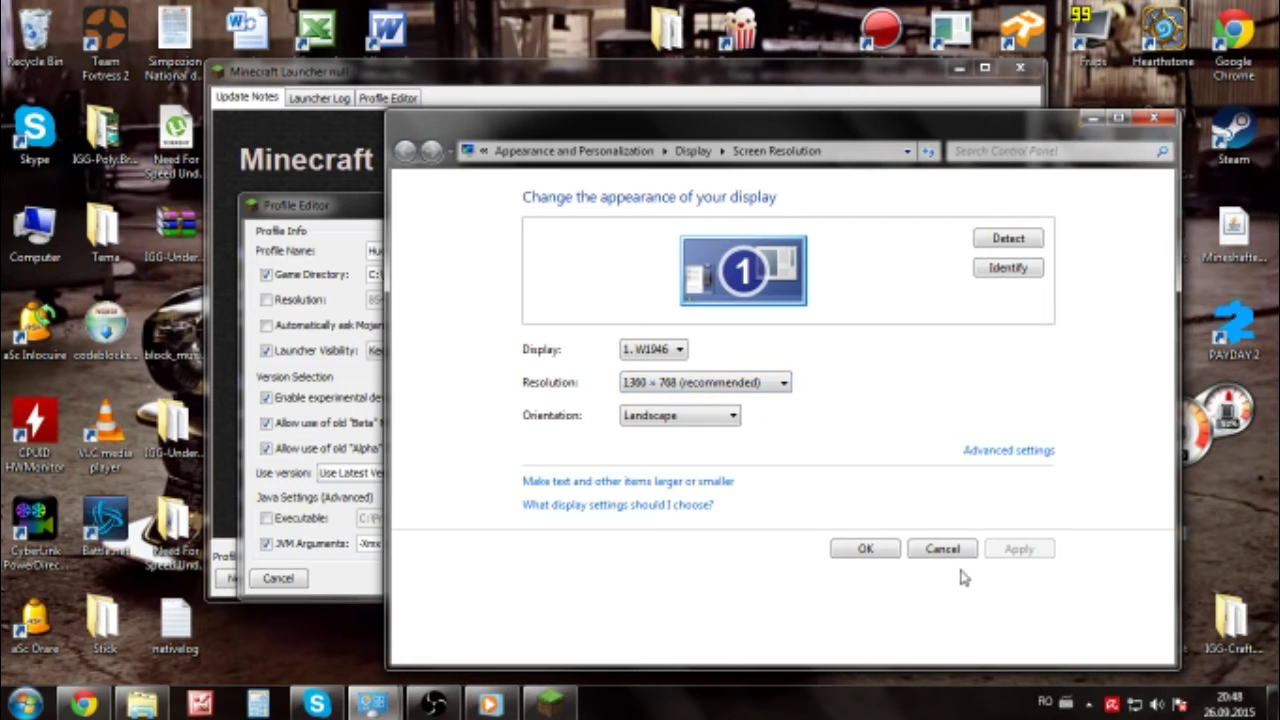
{"action": "left_click", "coordinate": [865, 548]}
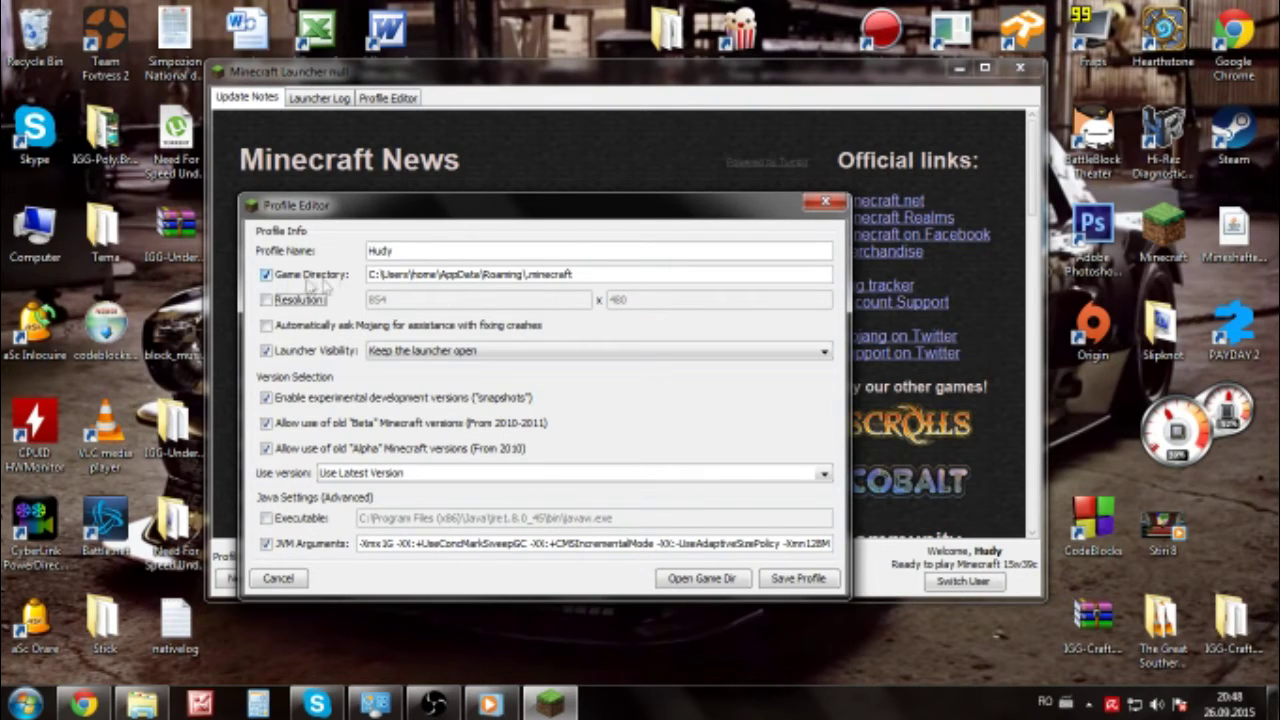
Highlight the profile's Game Directory path, and browse to the 1Minecraft folder on Local Disk (D:) in Windows Explorer
{"action": "left_click_drag", "start_coordinate": [596, 278], "coordinate": [258, 280]}
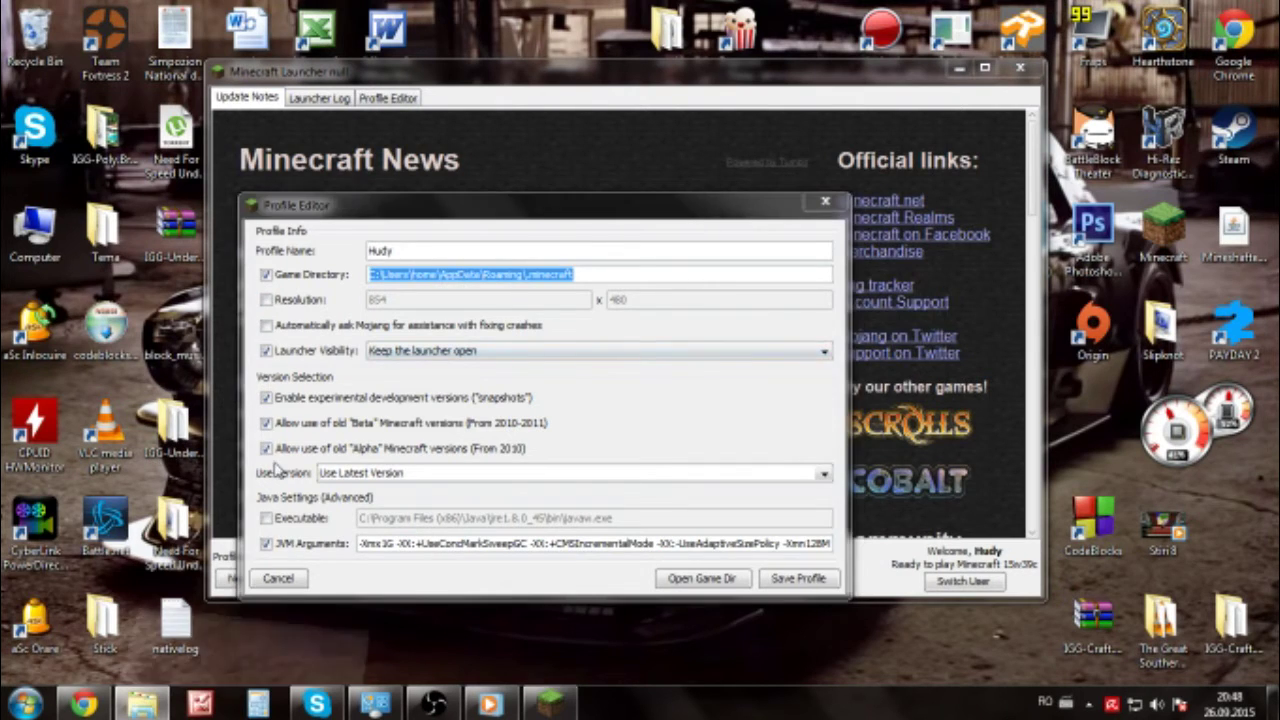
{"action": "left_click", "coordinate": [142, 704]}
{"action": "left_click", "coordinate": [14, 35]}
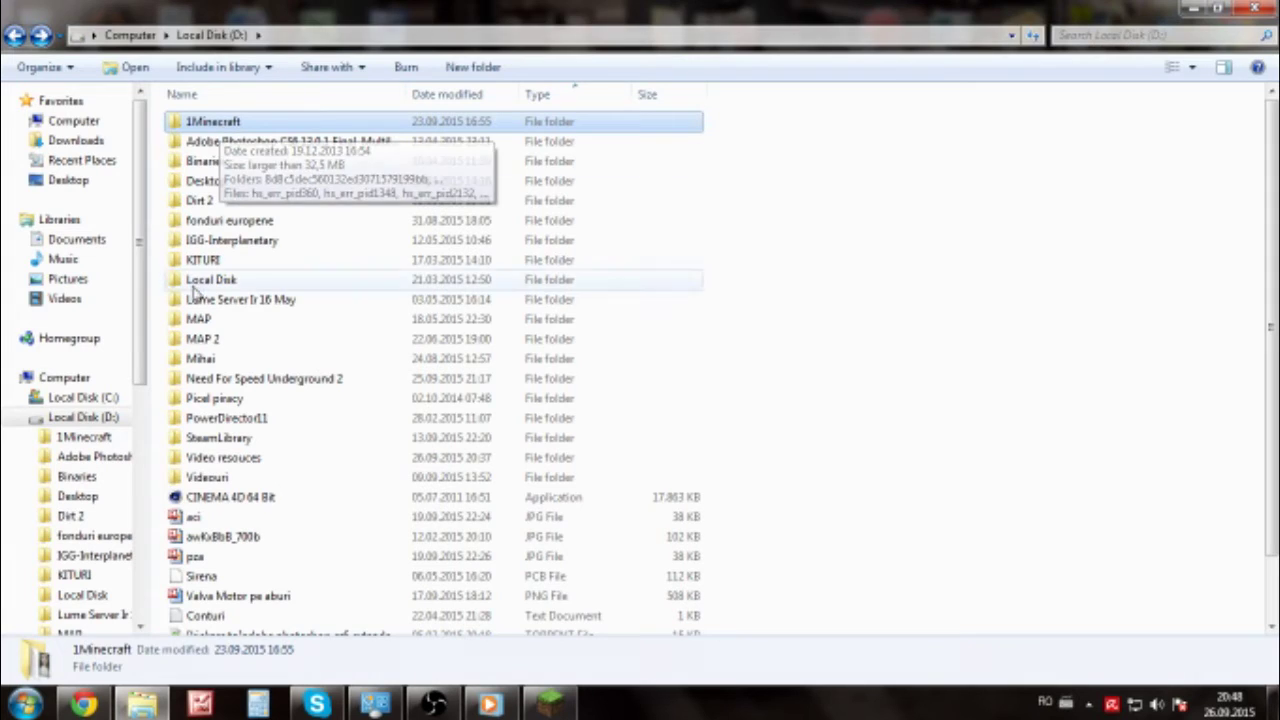
{"action": "double_click", "coordinate": [267, 126]}
{"action": "left_click", "coordinate": [15, 36]}
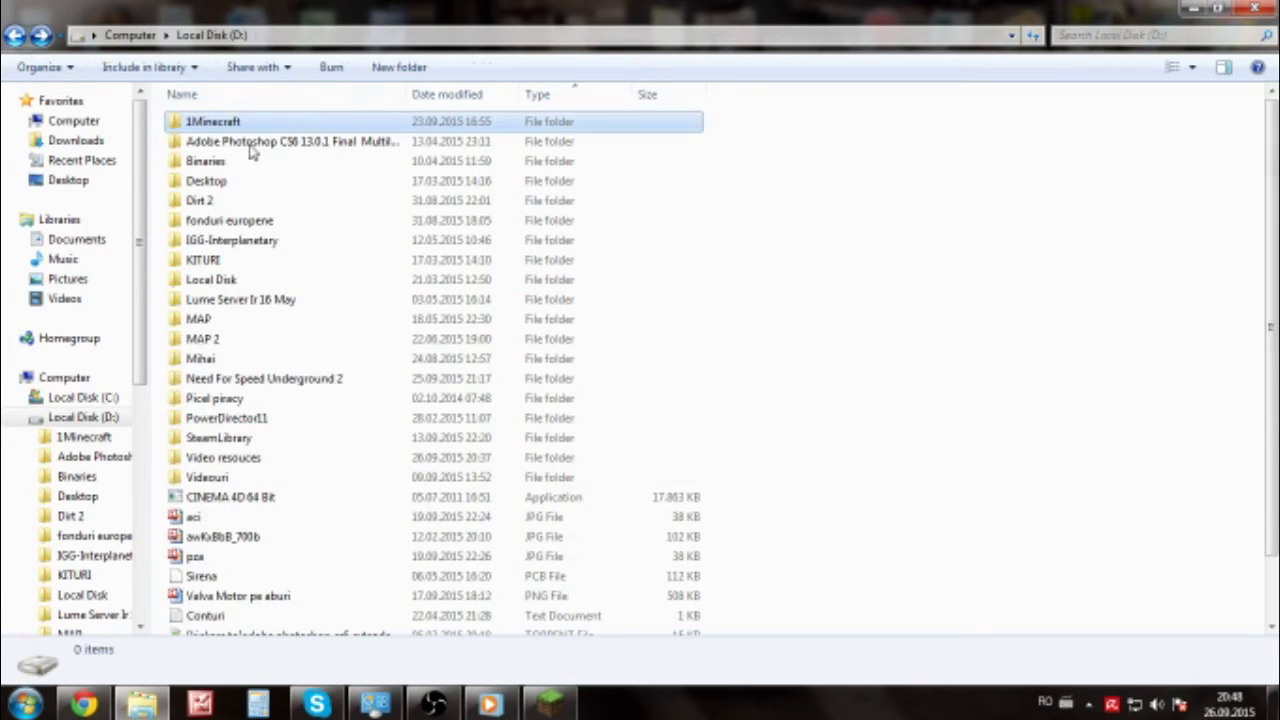
{"action": "left_click", "coordinate": [300, 37]}
{"action": "double_click", "coordinate": [238, 122]}
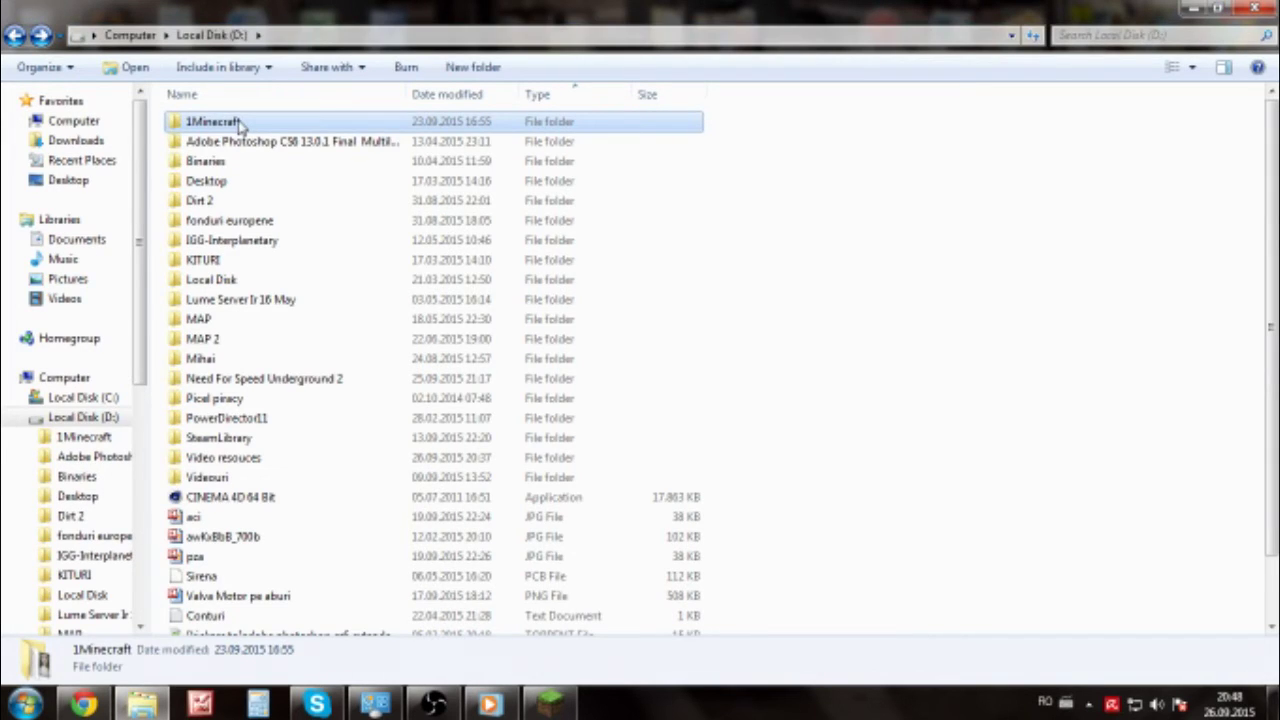
Display and select the full path D:\1Minecraft of the open folder, and switch back to the launcher's Profile Editor
{"action": "left_click", "coordinate": [384, 36]}
{"action": "key", "text": "ctrl+a"}
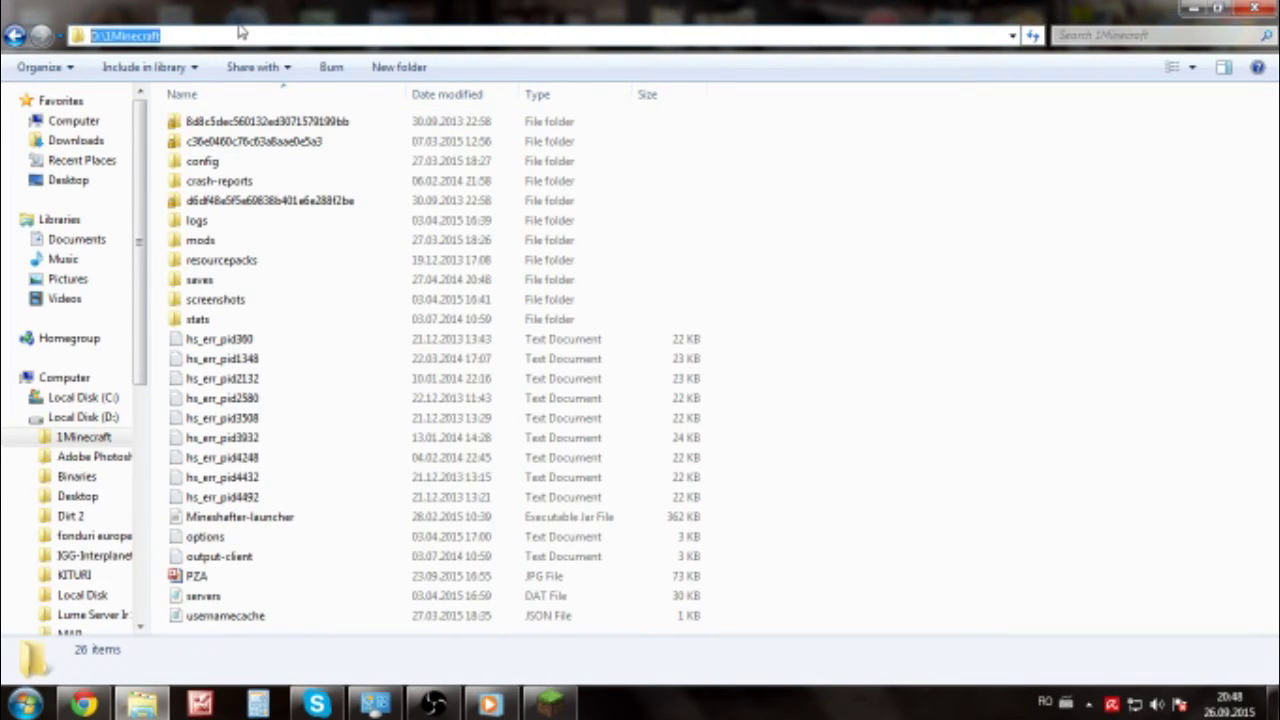
{"action": "right_click", "coordinate": [140, 36]}
{"action": "left_click", "coordinate": [628, 436]}
{"action": "left_click", "coordinate": [548, 703]}
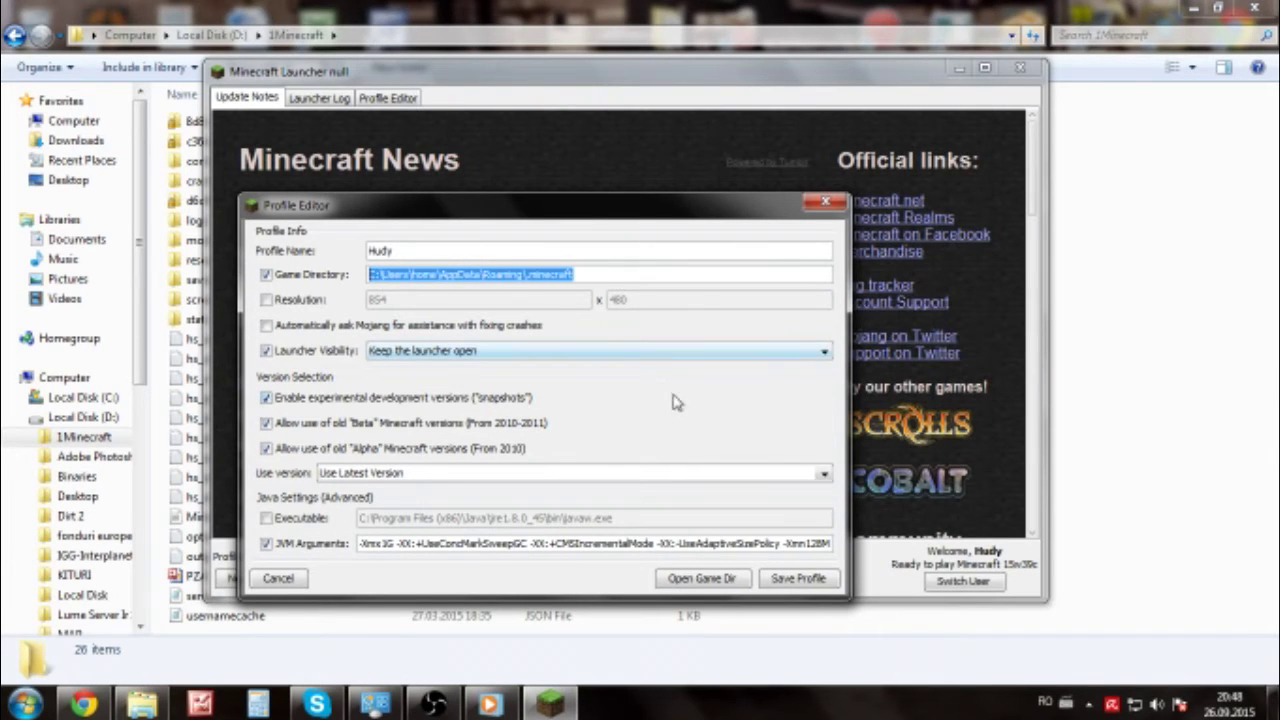
{"action": "left_click", "coordinate": [26, 703]}
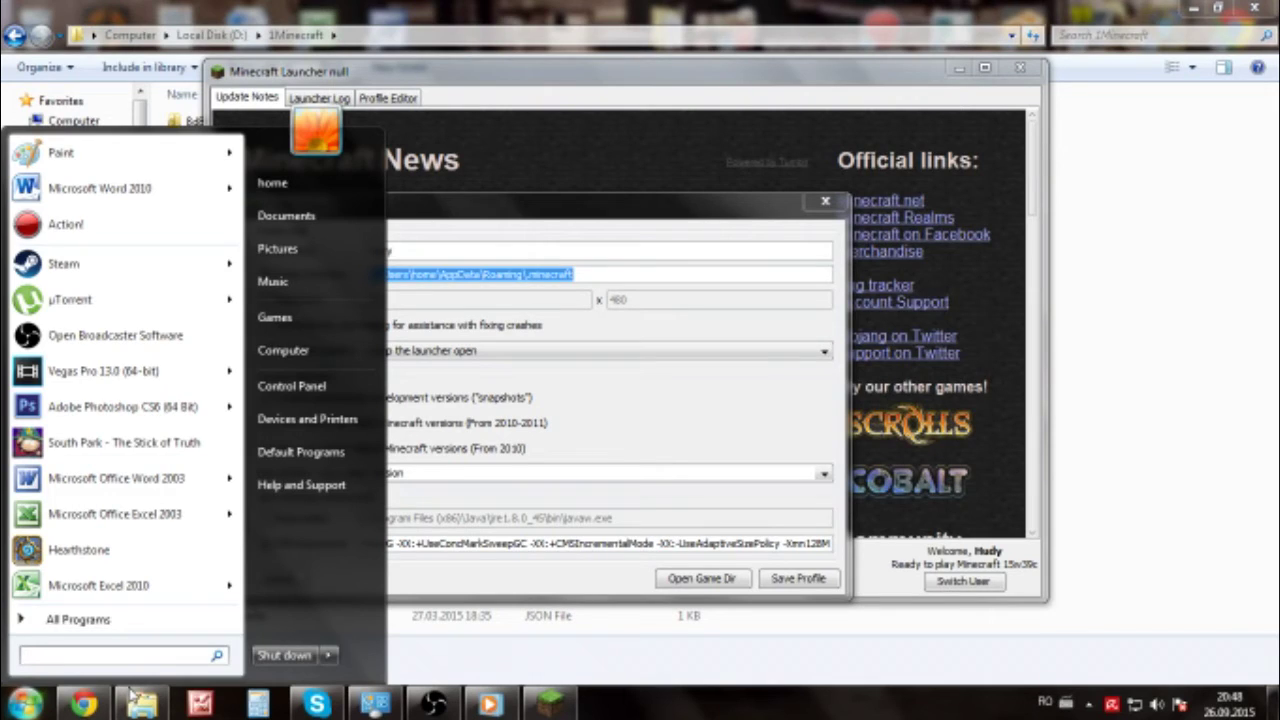
{"action": "type", "text": "%appdat%"}
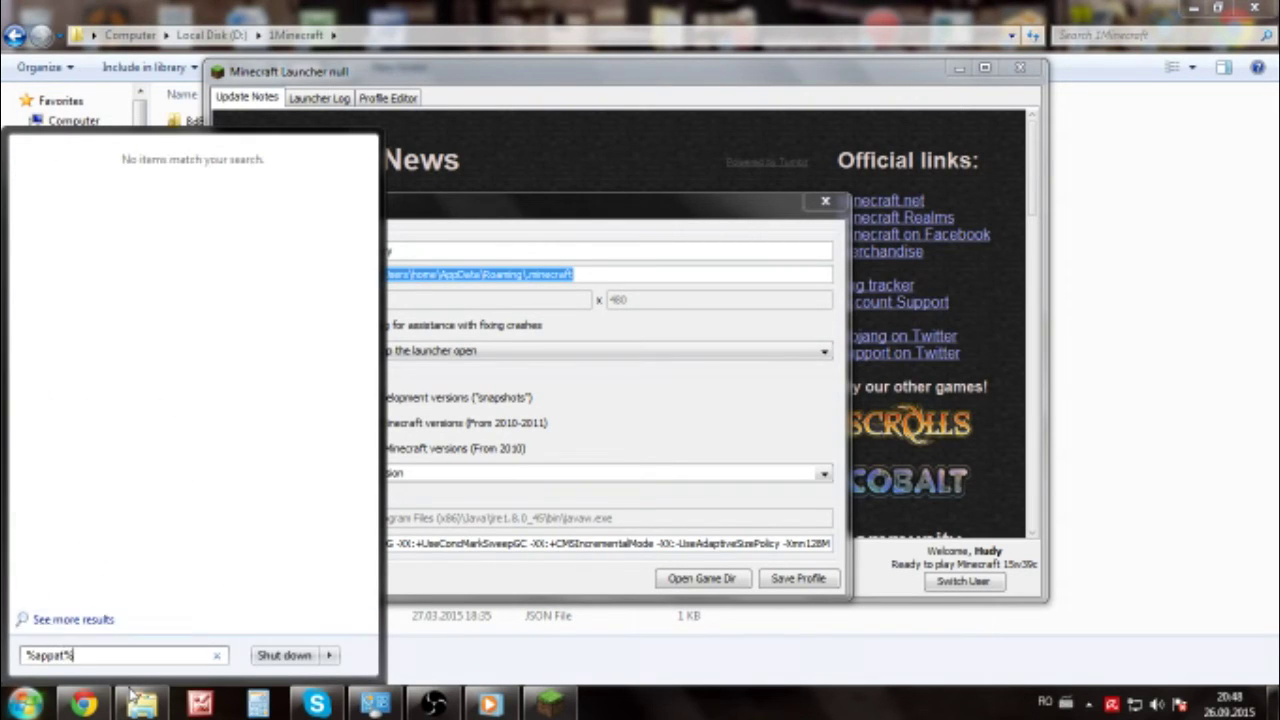
{"action": "key", "text": "Left"}
{"action": "type", "text": "a"}
{"action": "key", "text": "Return"}
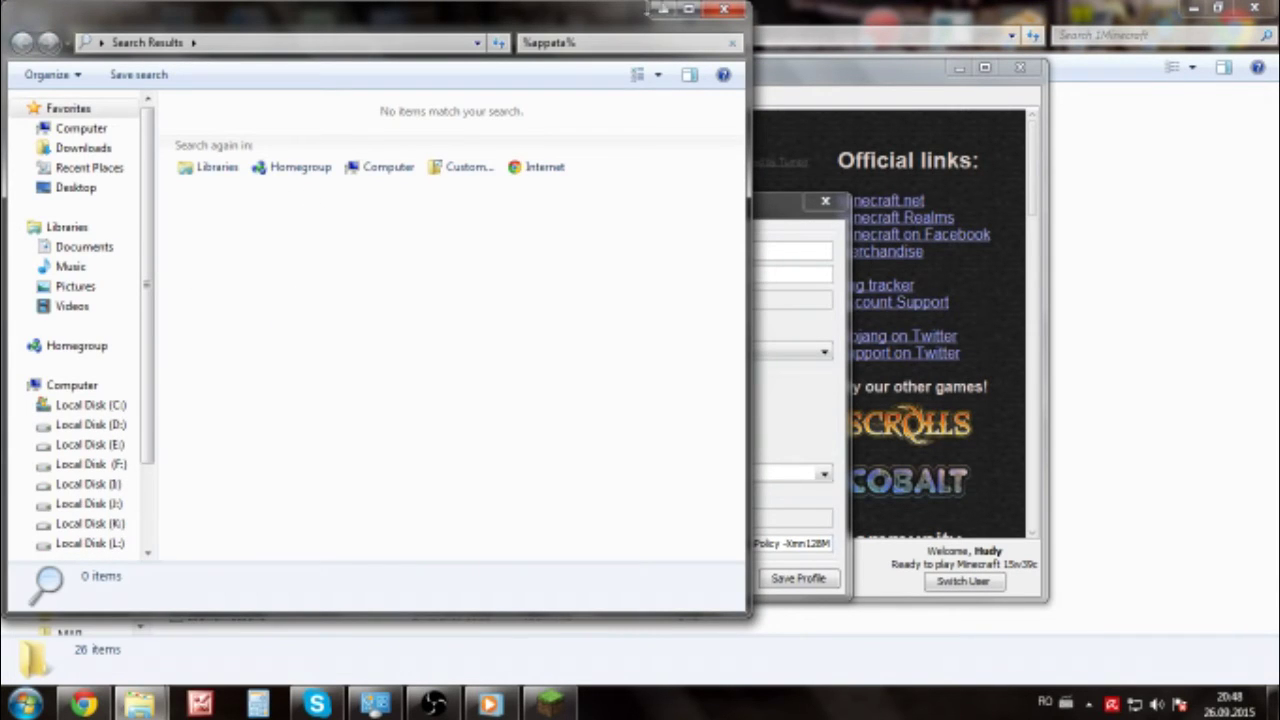
{"action": "left_click", "coordinate": [724, 9]}
Search Windows for %appdata% and open the .minecraft folder inside Roaming
{"action": "key", "text": "super"}
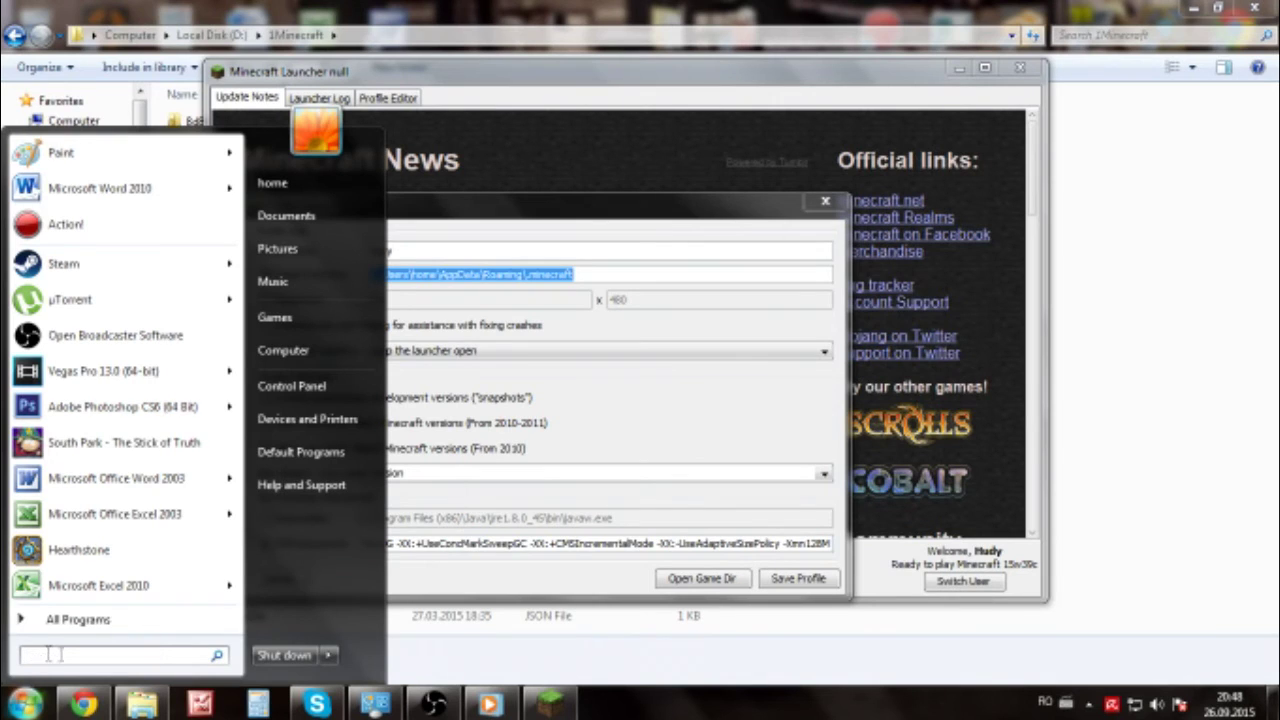
{"action": "type", "text": "%app"}
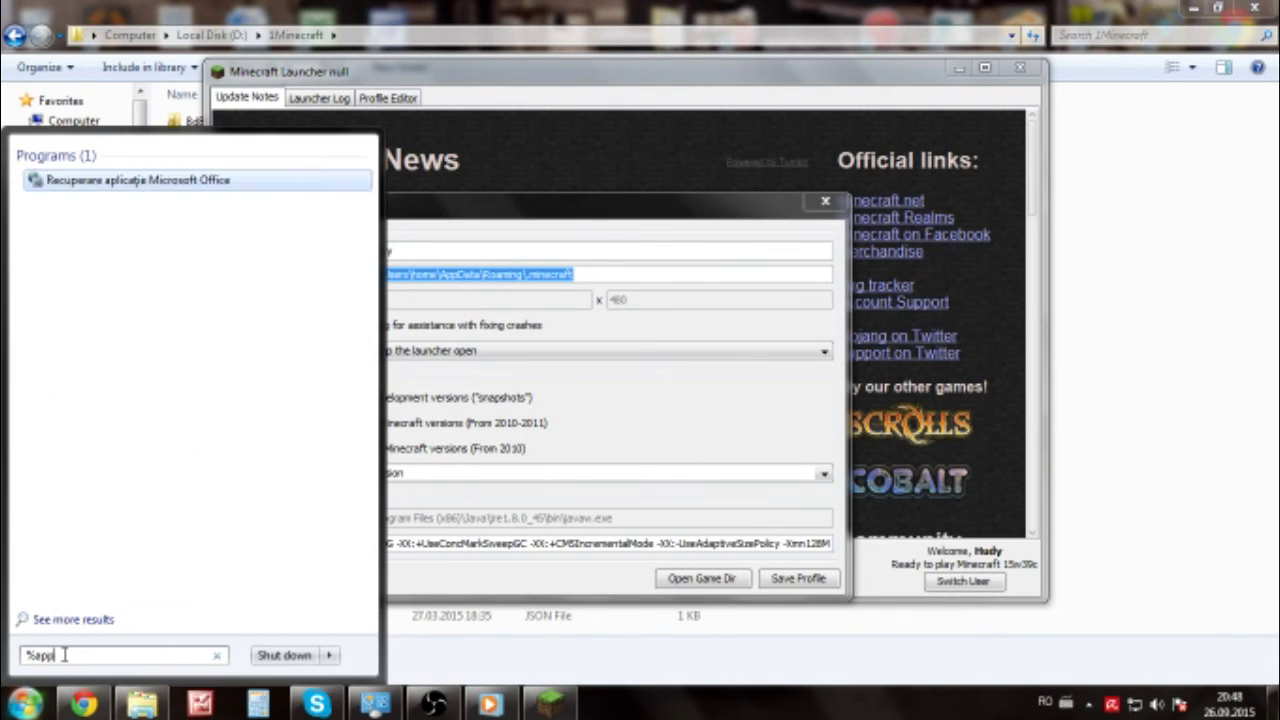
{"action": "type", "text": "data%"}
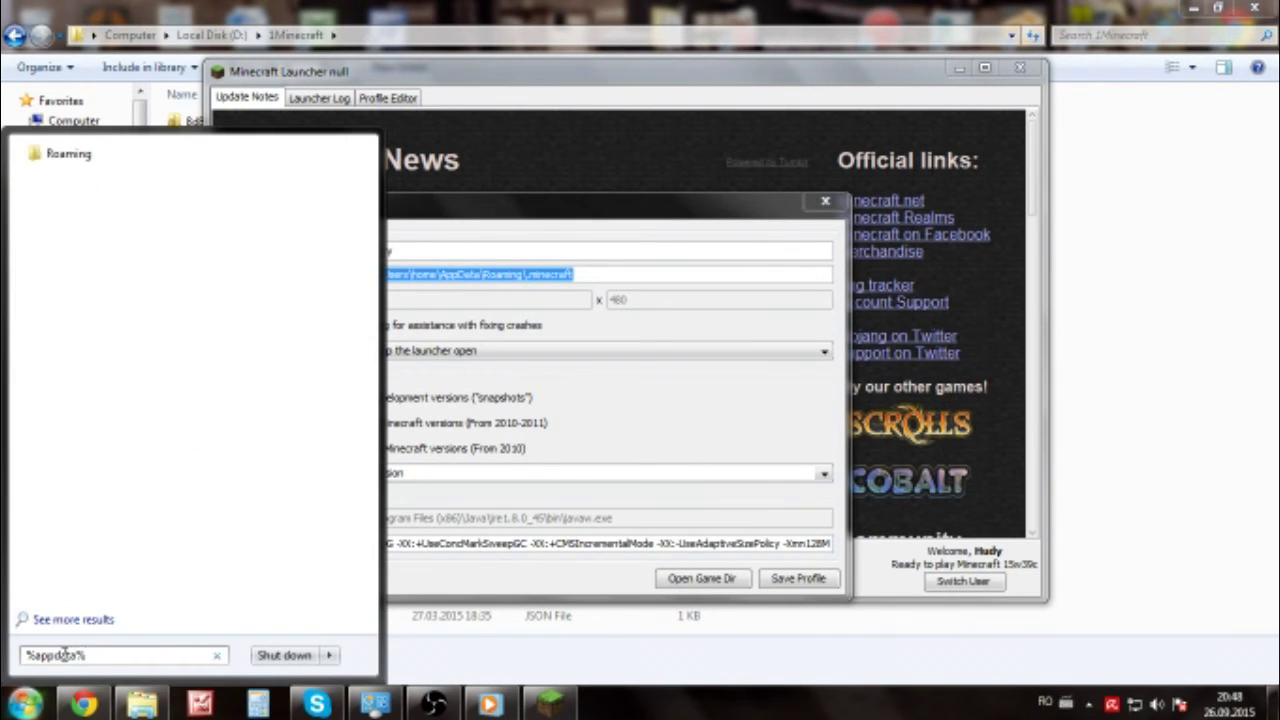
{"action": "key", "text": "Return"}
{"action": "double_click", "coordinate": [200, 132]}
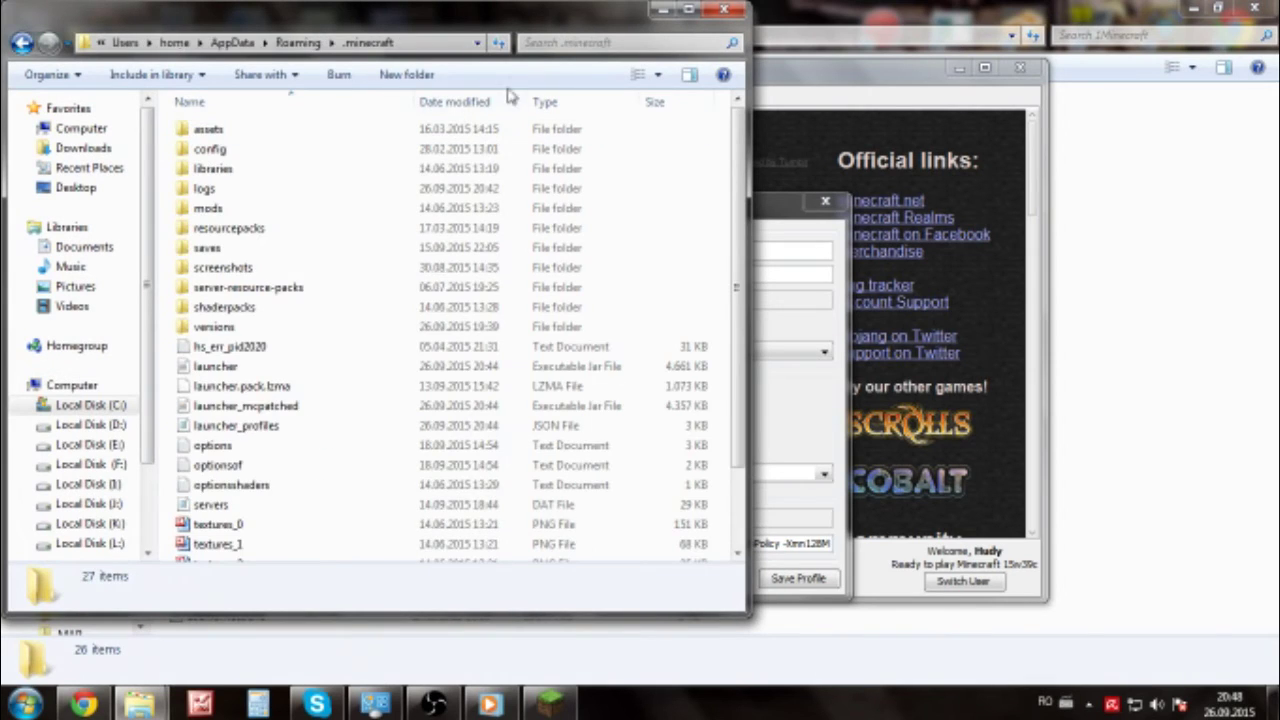
Show the .minecraft folder's full path next to the profile's Game Directory for comparison, and close the folder window
{"action": "left_click", "coordinate": [460, 43]}
{"action": "left_click_drag", "start_coordinate": [542, 24], "coordinate": [773, 334]}
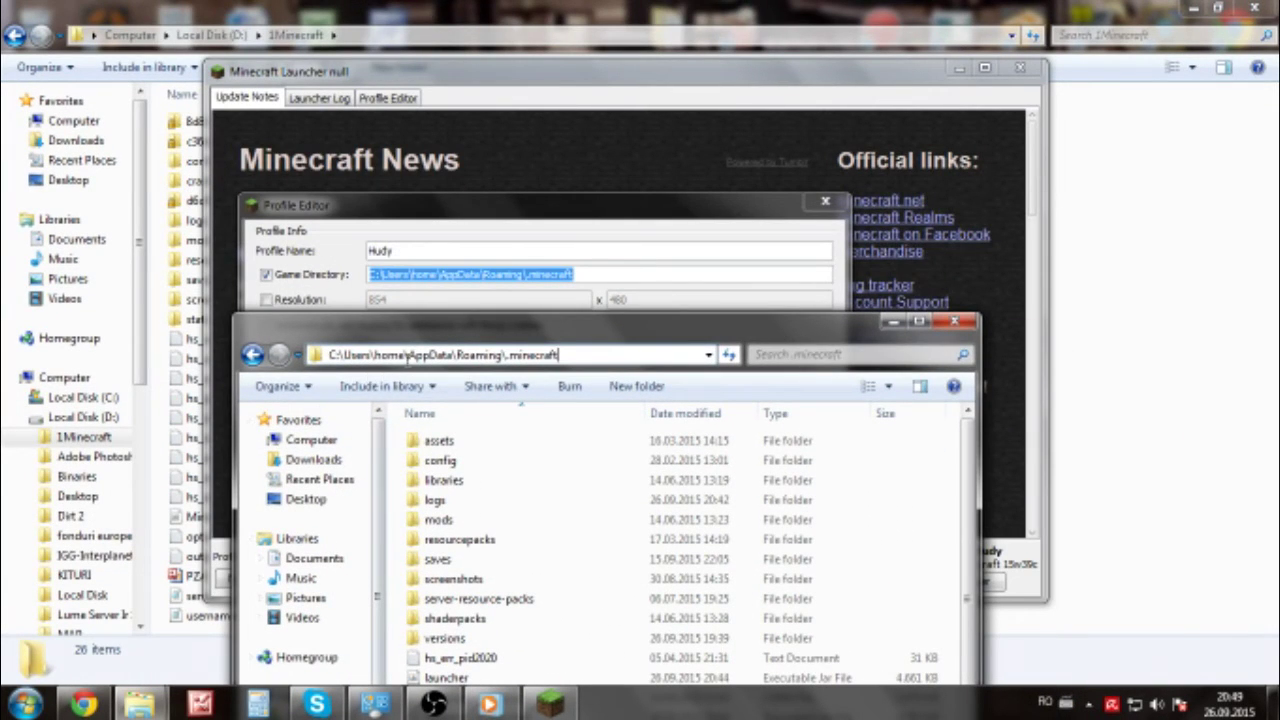
{"action": "left_click", "coordinate": [955, 321]}
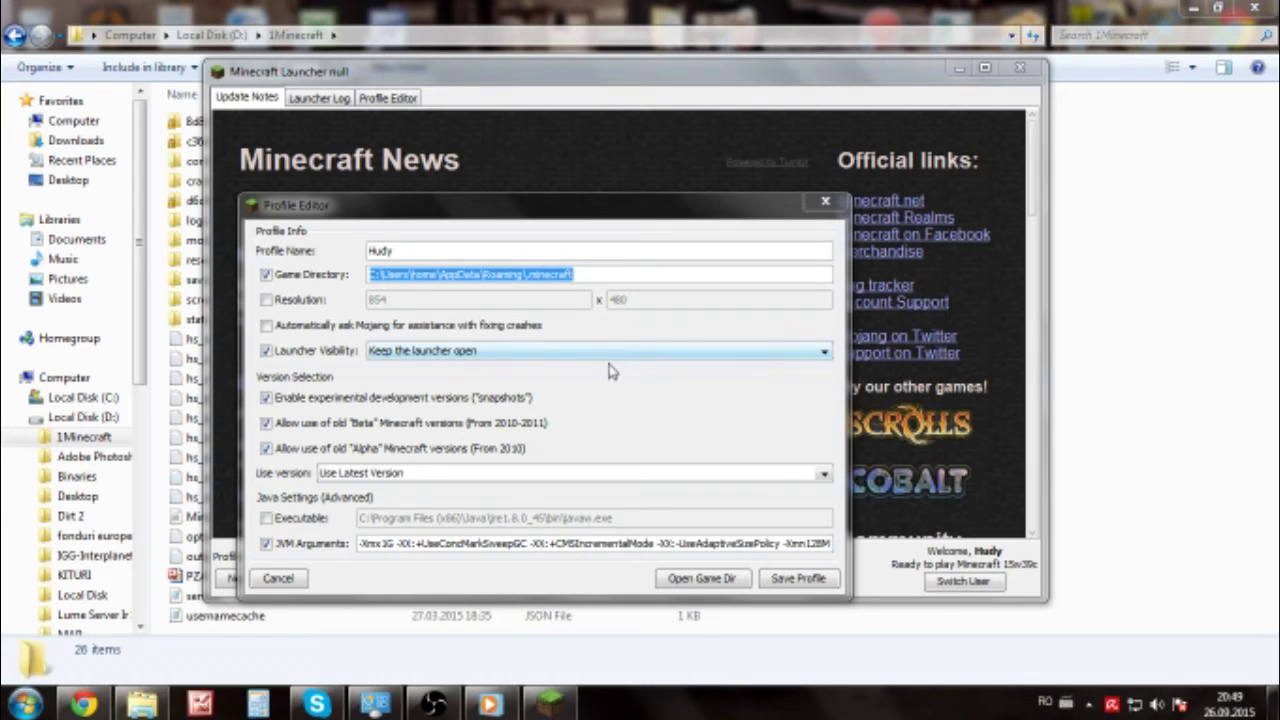
Highlight parts of the JVM Arguments, ending with Xmn128M, and save the profile
{"action": "double_click", "coordinate": [372, 543]}
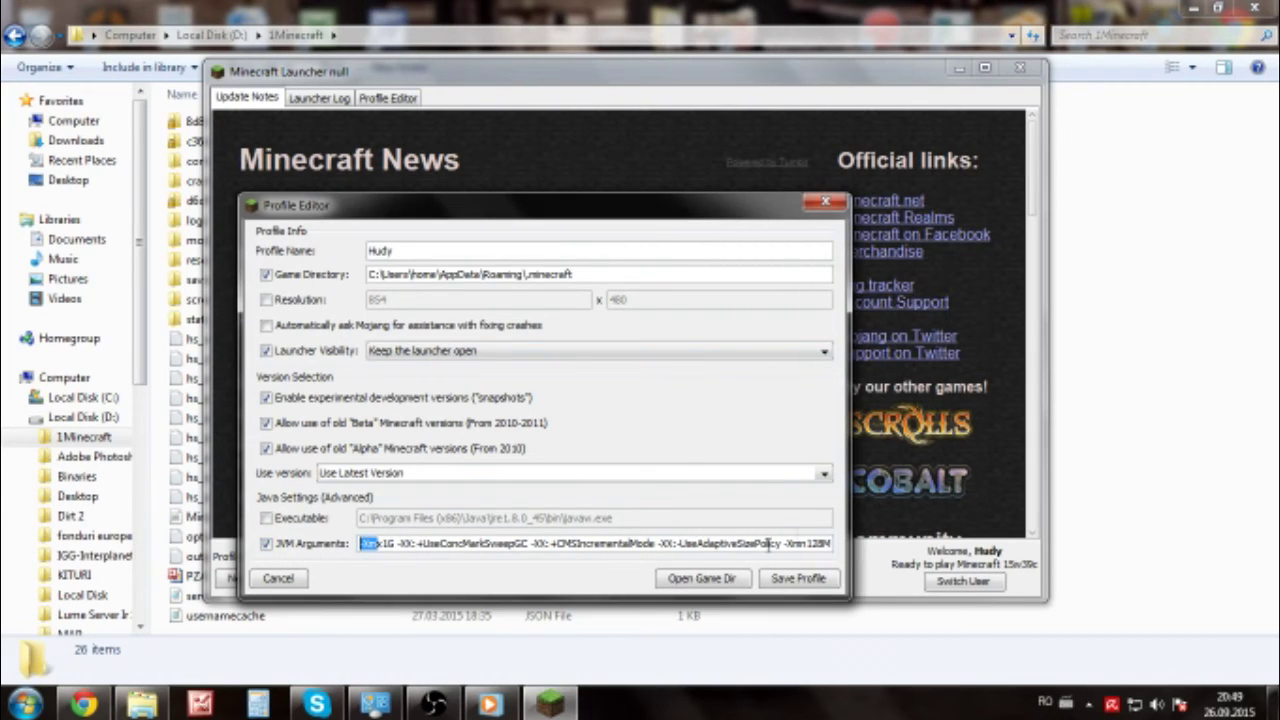
{"action": "left_click", "coordinate": [716, 544]}
{"action": "double_click", "coordinate": [829, 544]}
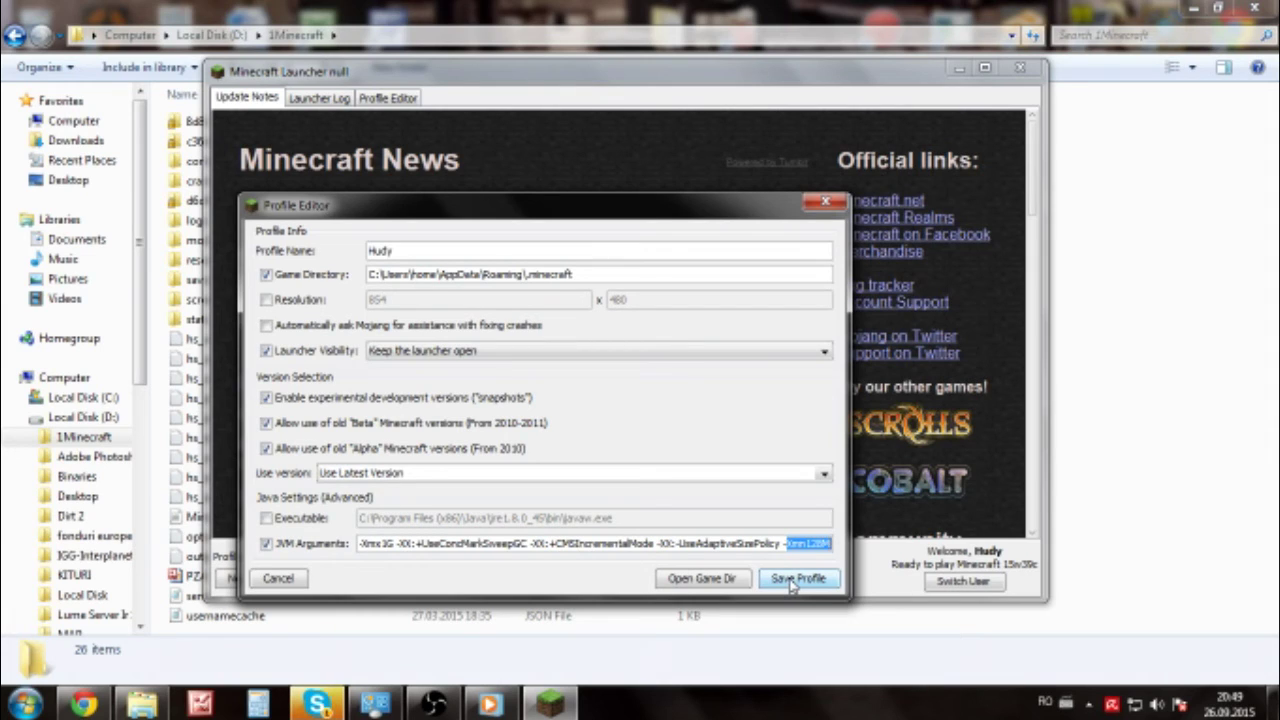
{"action": "left_click", "coordinate": [790, 582]}
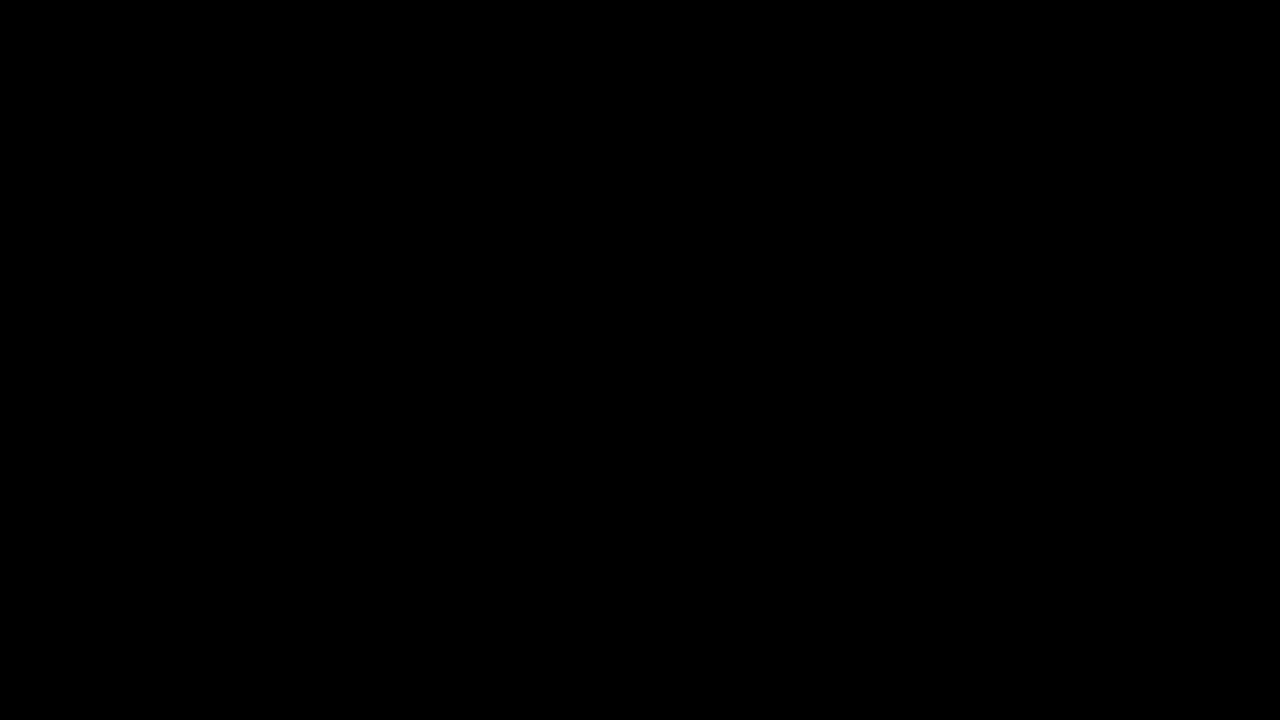